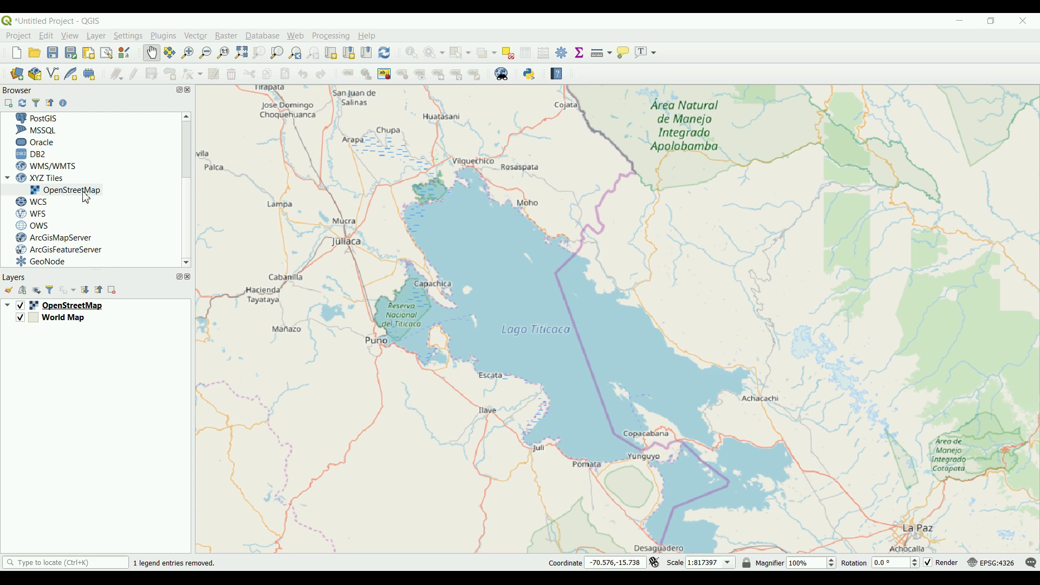
# Compare the World Map and OpenStreetMap layers around Lago Titicaca by switching OpenStreetMap off and on again.
pyautogui.click(20, 305)
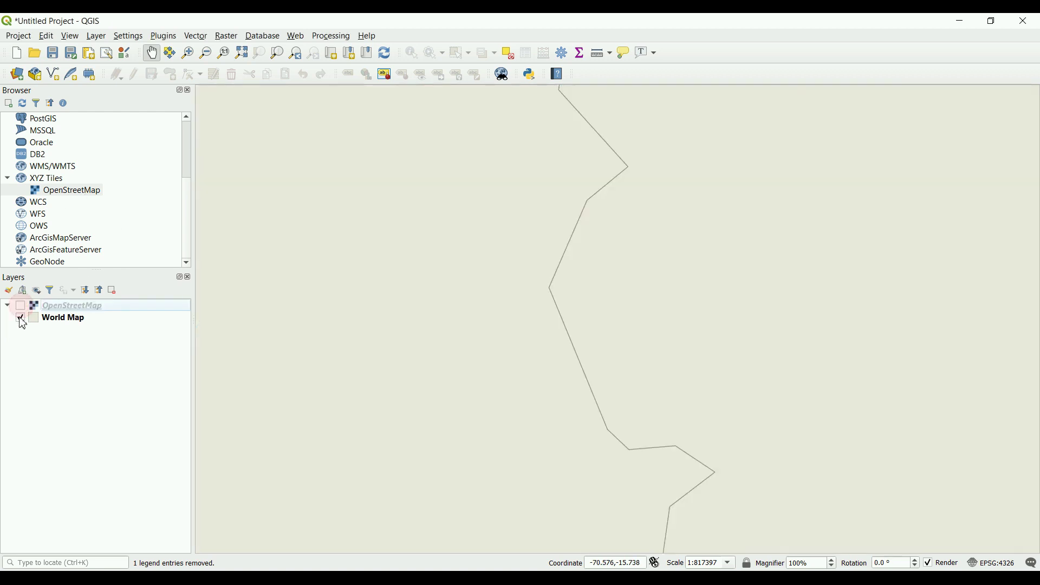
pyautogui.click(21, 318)
pyautogui.click(21, 306)
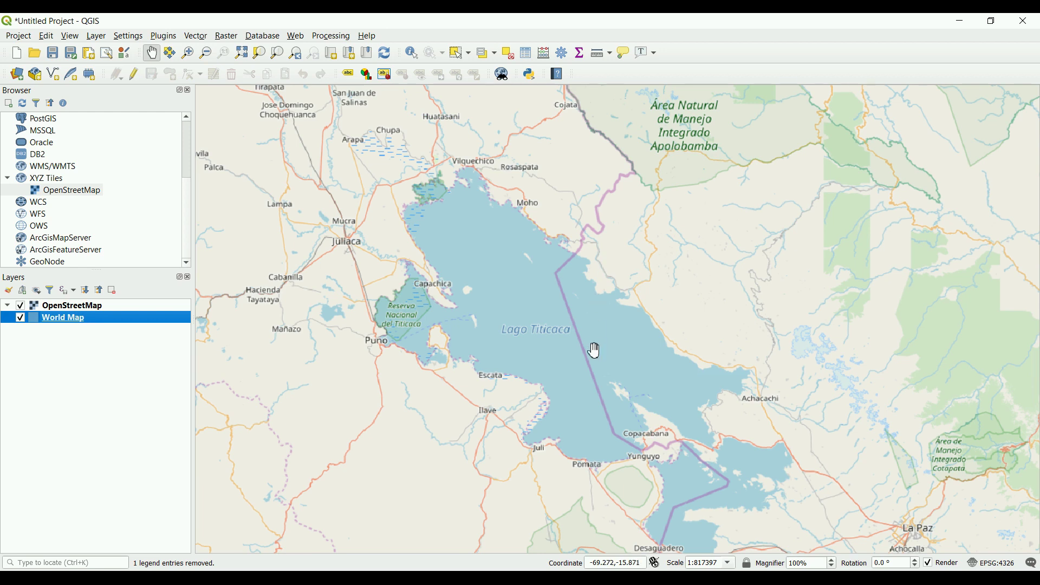
pyautogui.moveTo(595, 352); pyautogui.dragTo(574, 311)
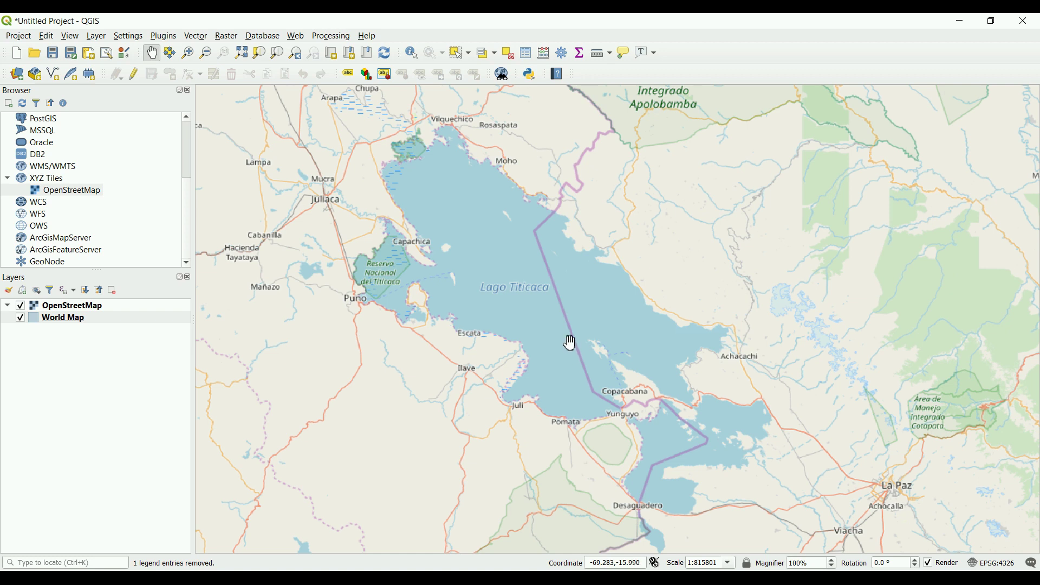
pyautogui.moveTo(560, 335); pyautogui.dragTo(555, 346)
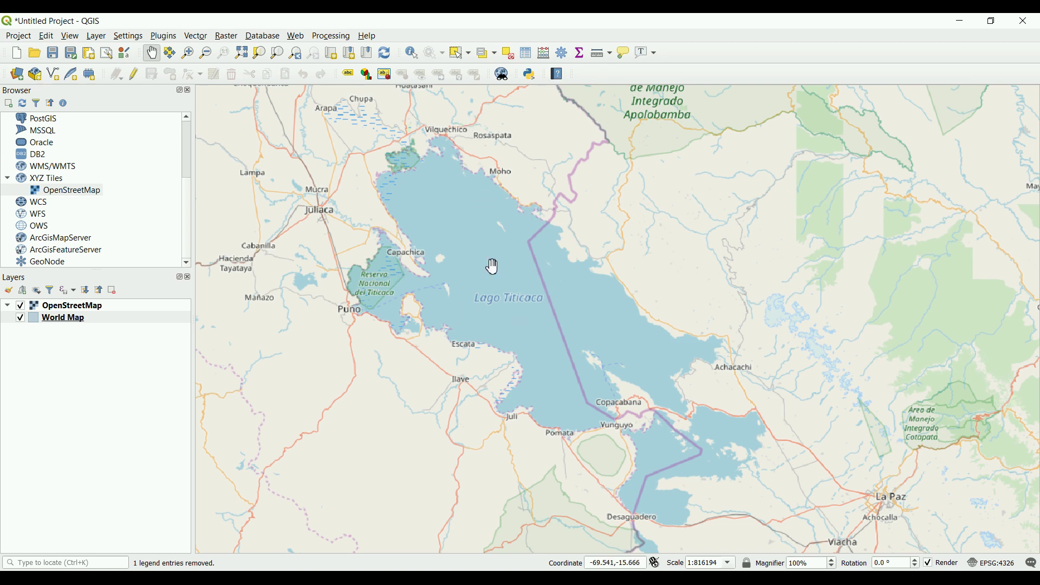
# Create a temporary scratch layer named Lake-polygon with Polygon / CurvePolygon geometry and the EPSG:4326 - WGS 84 coordinate system.
pyautogui.click(103, 39)
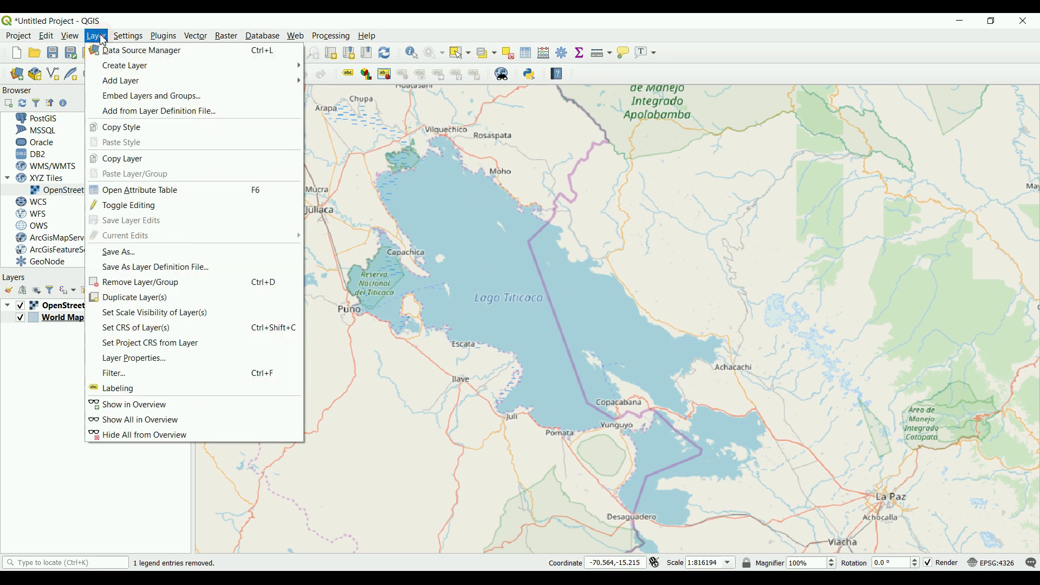
pyautogui.moveTo(113, 70)
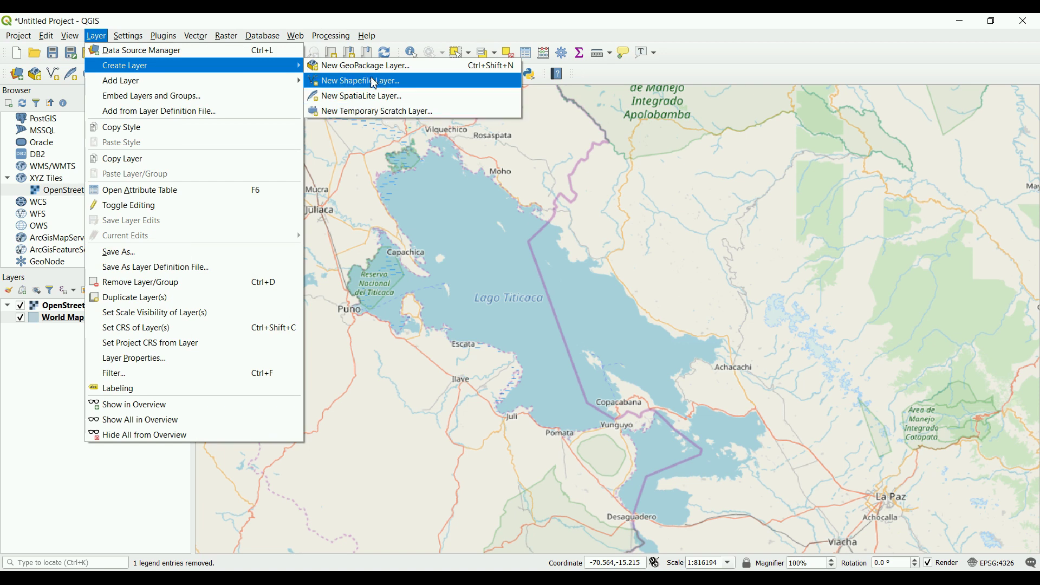
pyautogui.click(372, 113)
pyautogui.tripleClick(545, 245)
pyautogui.click(547, 246)
pyautogui.moveTo(548, 247); pyautogui.dragTo(481, 247)
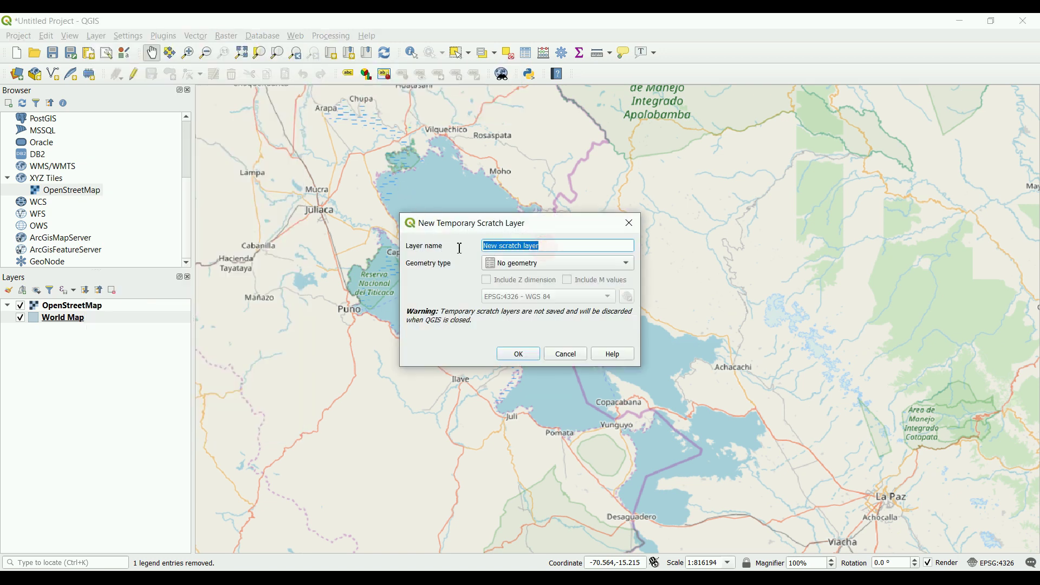
pyautogui.write('Lake-polyh')
pyautogui.write('o')
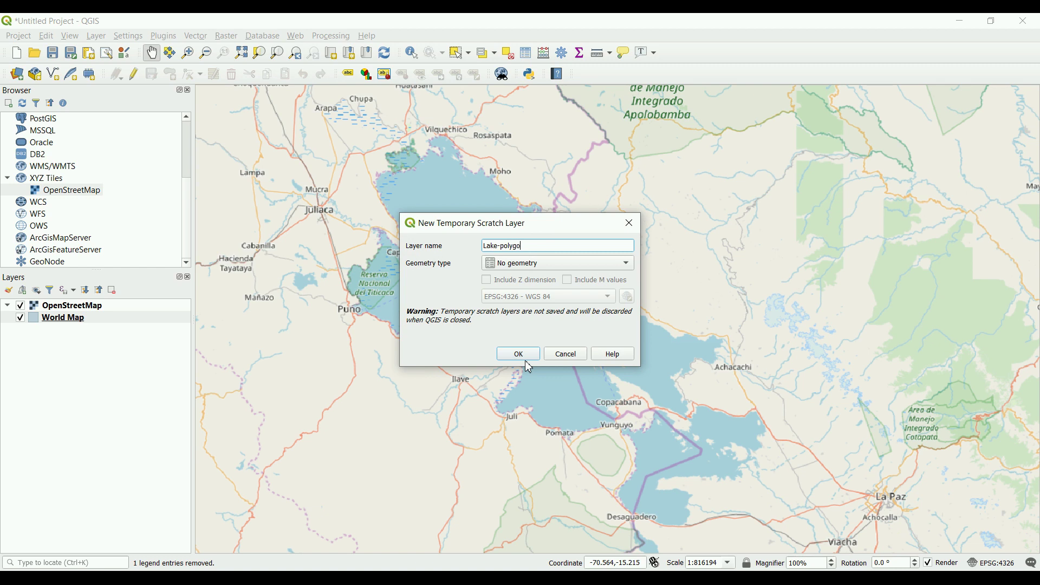
pyautogui.write('ne')
pyautogui.press('BackSpace')
pyautogui.click(523, 269)
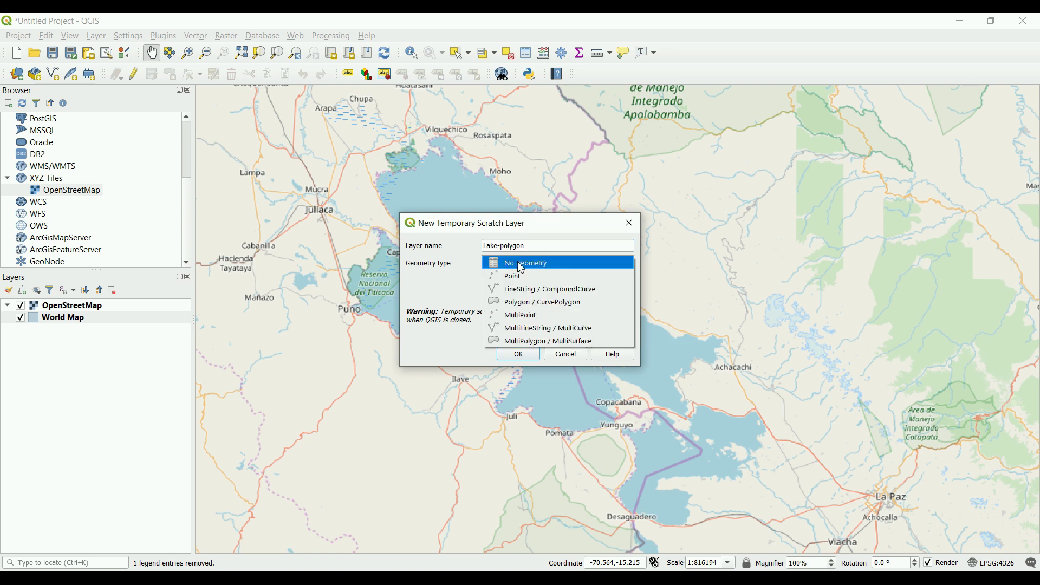
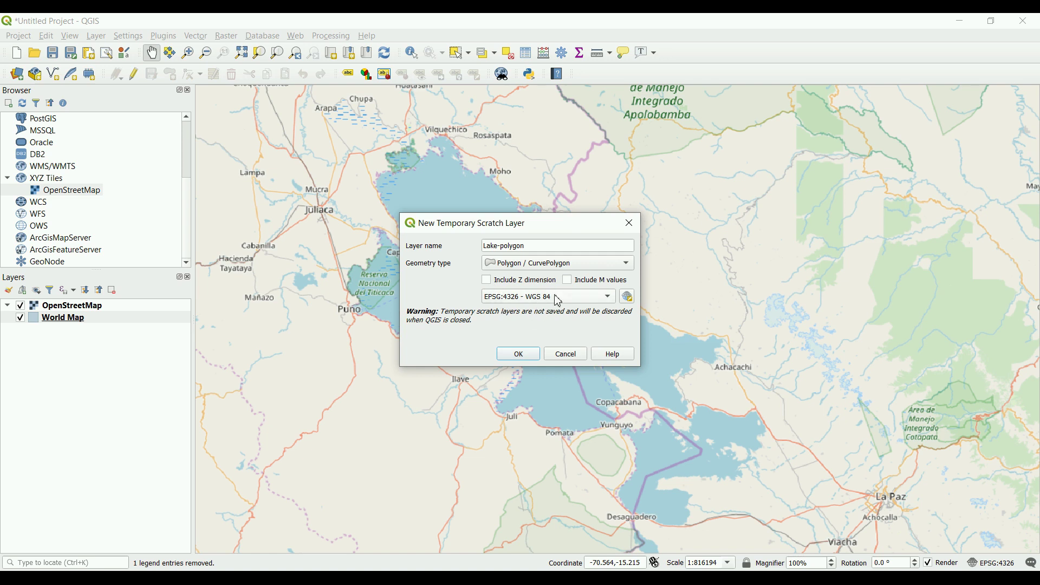
pyautogui.click(531, 360)
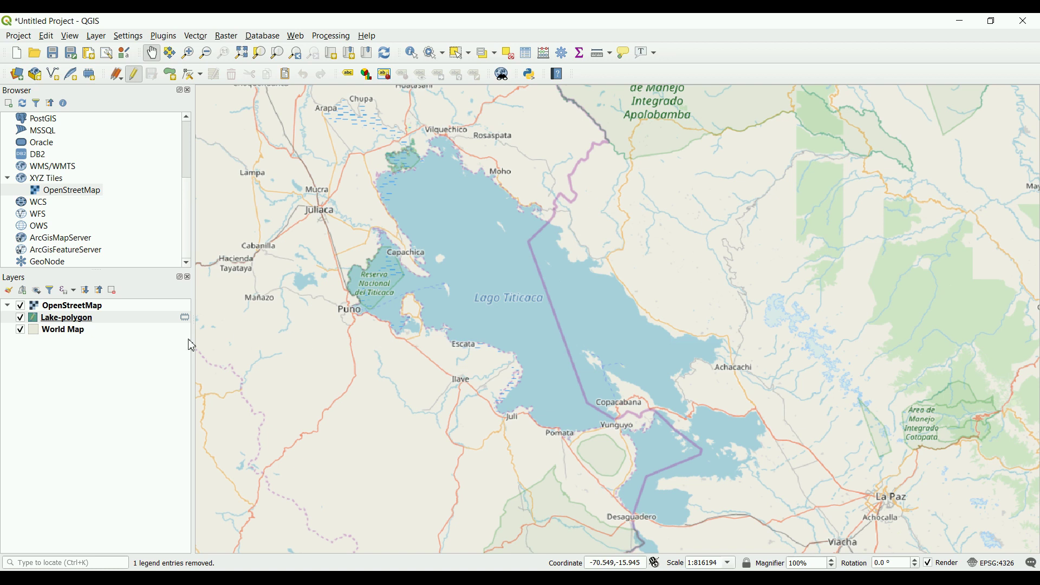
# Move the Lake-polygon layer above OpenStreetMap in the layer order.
pyautogui.moveTo(68, 320); pyautogui.dragTo(47, 304)
pyautogui.click(61, 310)
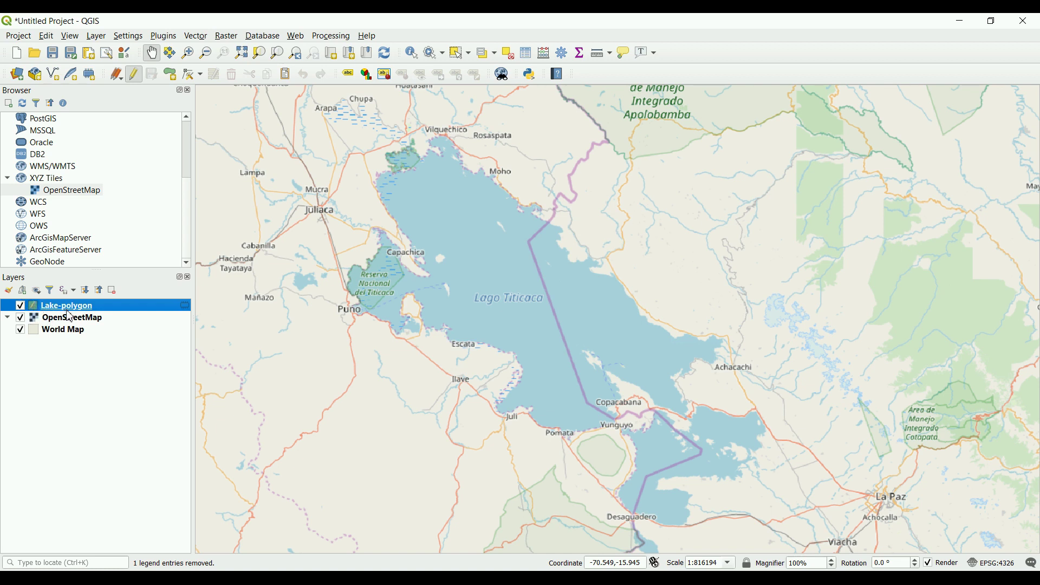
pyautogui.moveTo(71, 313)
# With Lake-polygon in editing mode, start a polygon feature tracing Lago Titicaca's northern shore from east of Juliaca past Vilquechico and Moho.
pyautogui.click(140, 76)
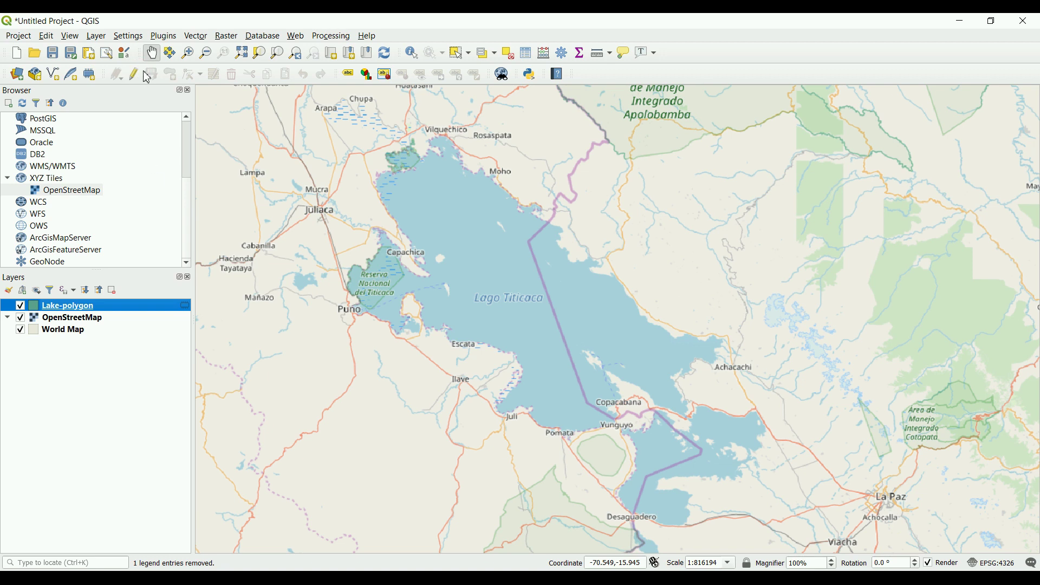
pyautogui.click(134, 74)
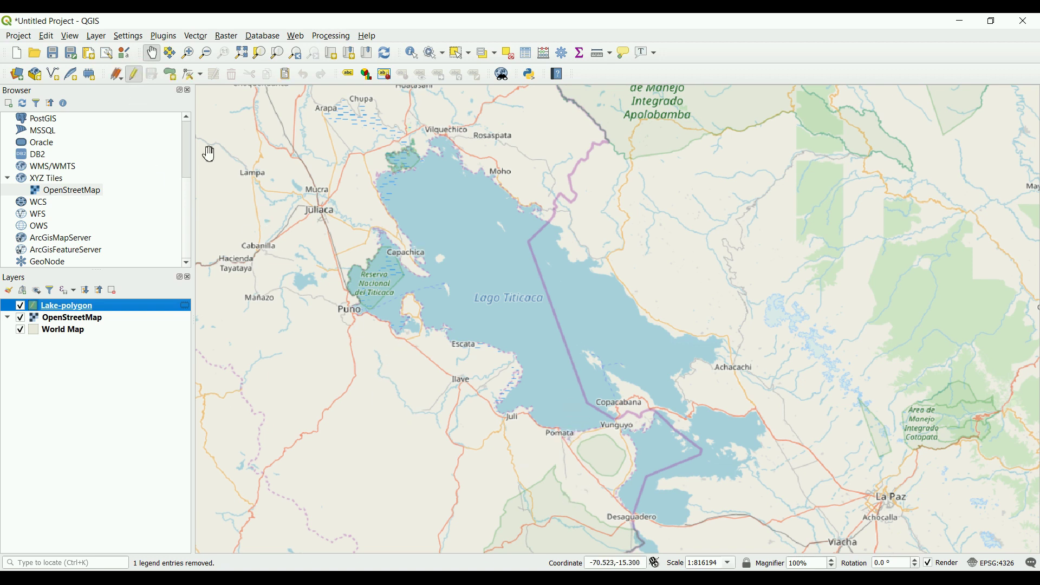
pyautogui.click(175, 76)
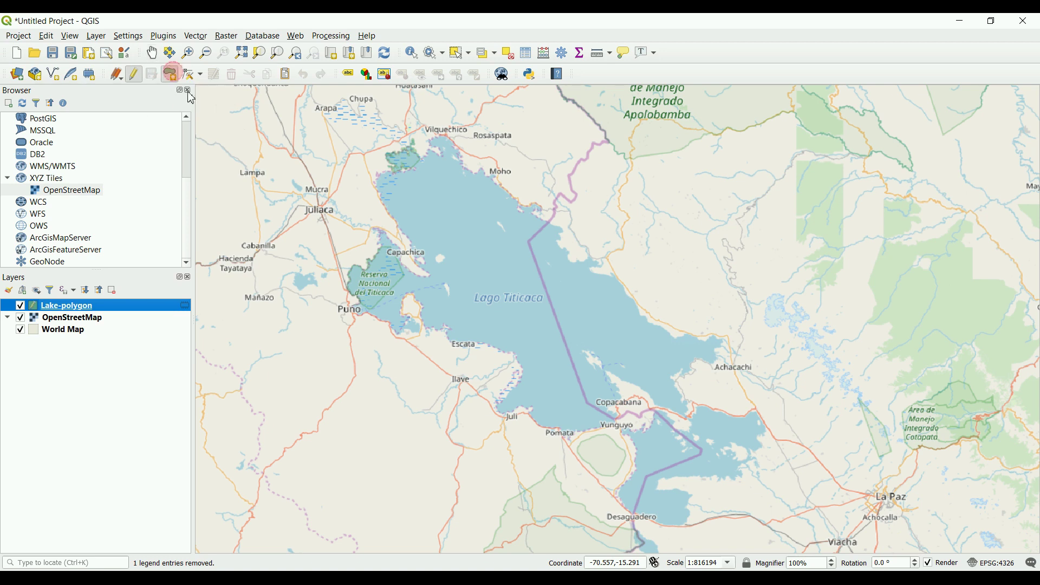
pyautogui.click(382, 208)
pyautogui.click(375, 177)
pyautogui.click(417, 154)
pyautogui.click(428, 156)
pyautogui.click(436, 128)
pyautogui.click(452, 131)
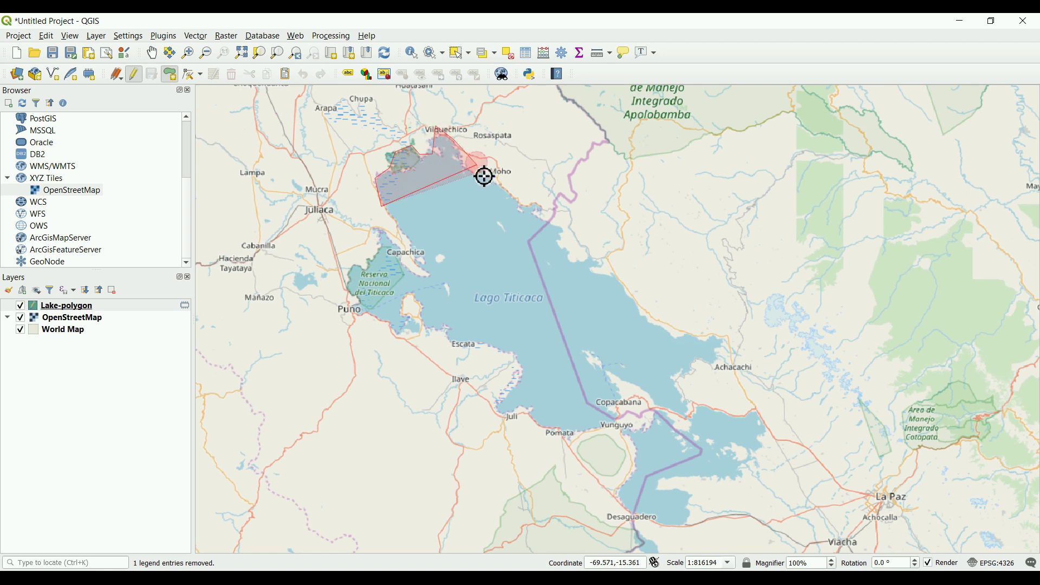
pyautogui.click(517, 193)
pyautogui.click(545, 209)
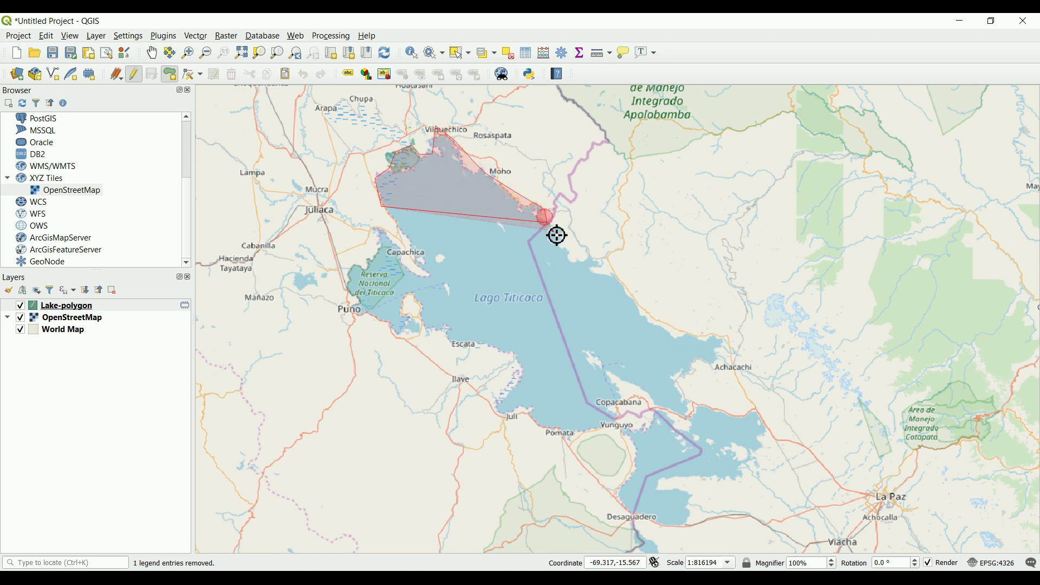
pyautogui.click(555, 233)
# Continue the lake polygon in close-up along the shoreline from Pasuja Jurinsaya to the bay at Calangachi Grande.
pyautogui.scroll(-1, 569, 272)
pyautogui.scroll(2, 569, 274)
pyautogui.scroll(3, 577, 245)
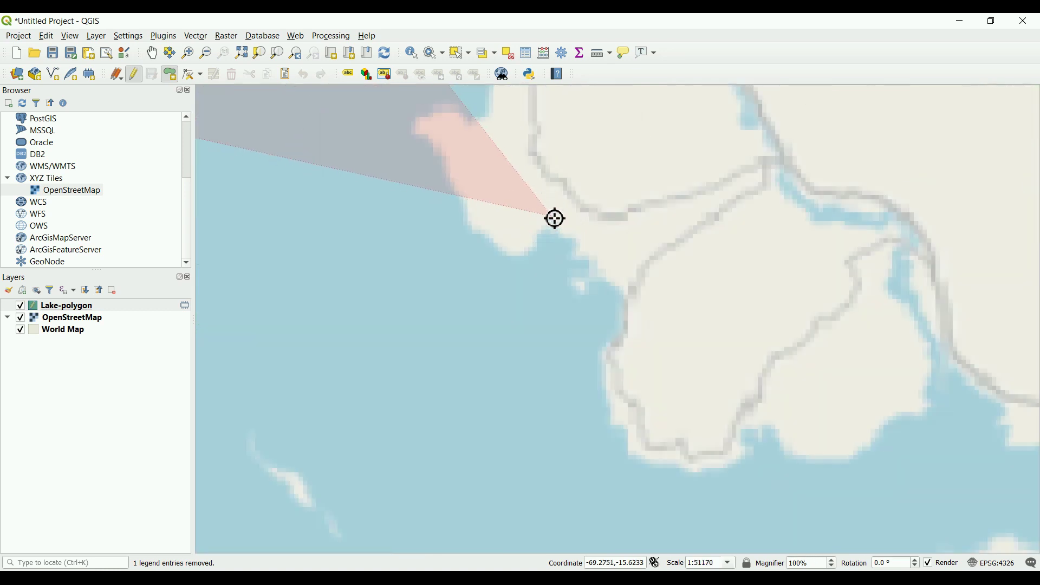
pyautogui.click(438, 125)
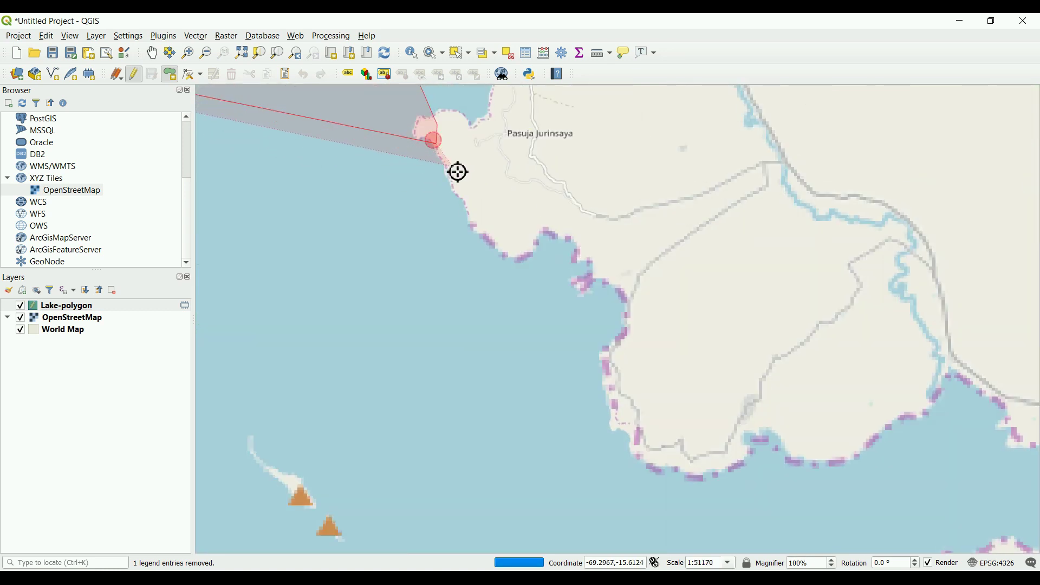
pyautogui.click(483, 227)
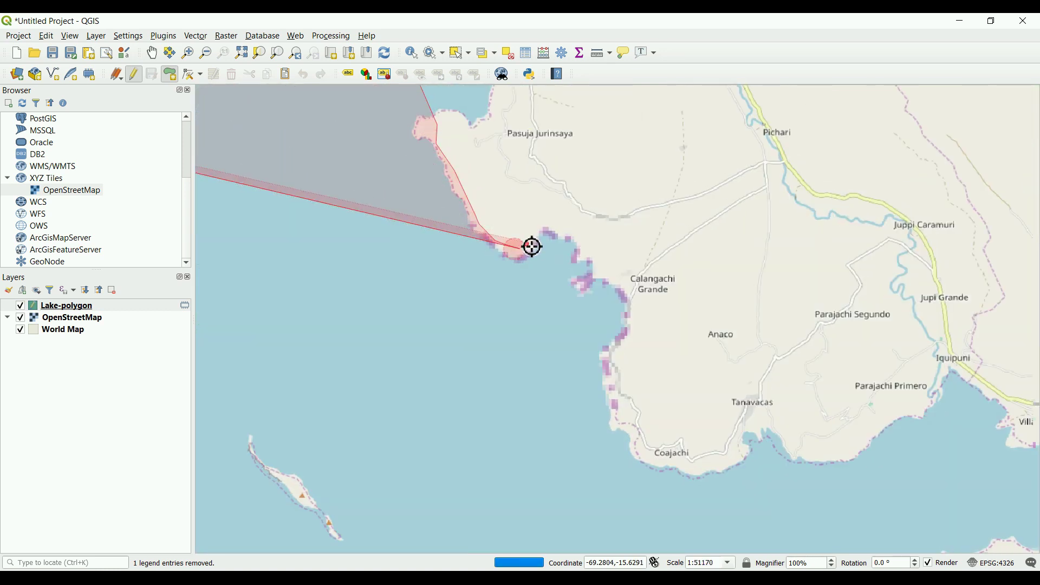
pyautogui.click(534, 239)
pyautogui.click(581, 260)
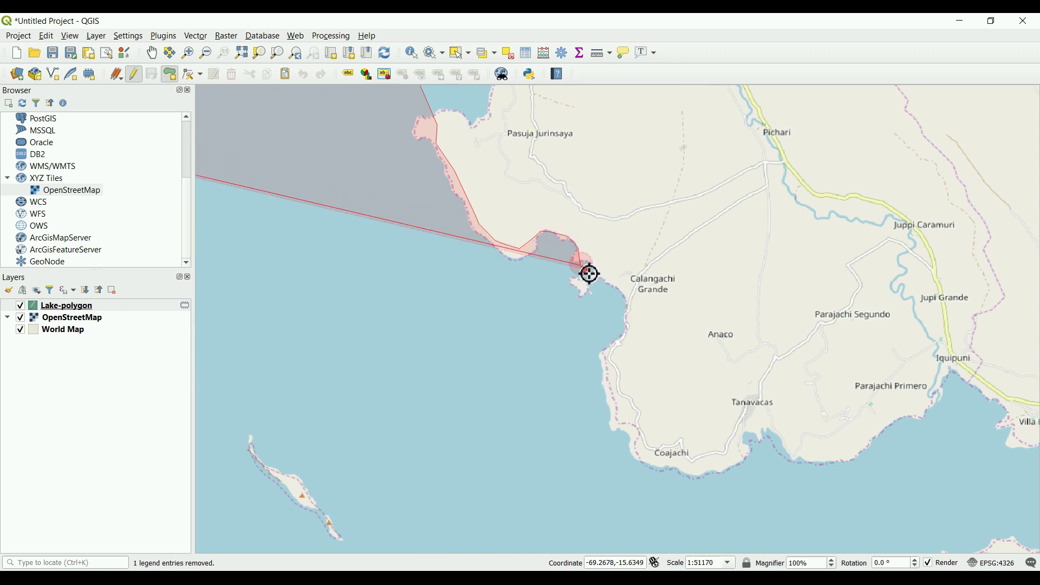
pyautogui.click(593, 283)
pyautogui.click(604, 299)
pyautogui.click(612, 317)
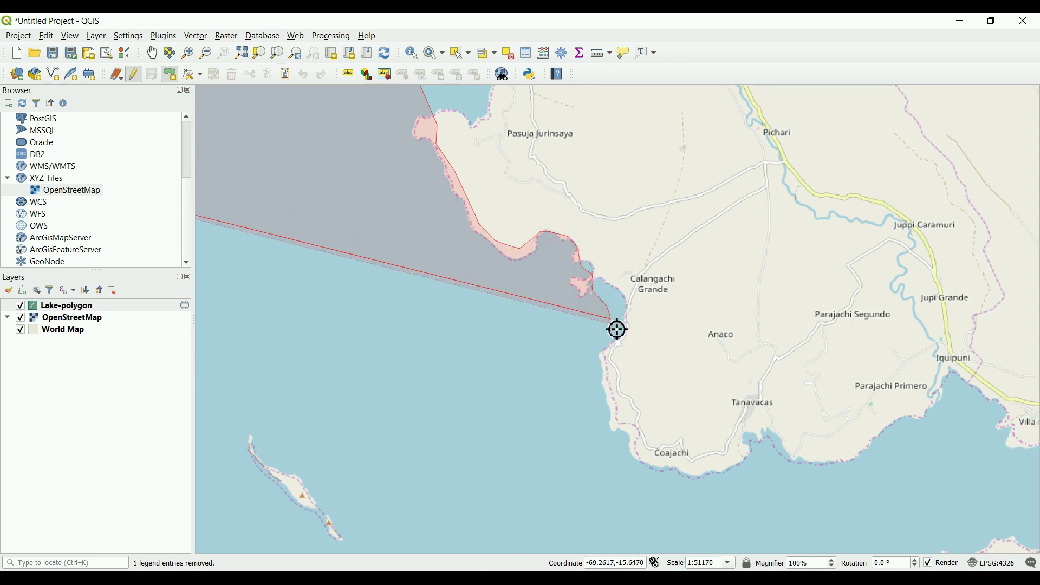
# Extend the lake polygon's outline around the Coajachi headland to the small bay below Tanavacas.
pyautogui.click(614, 347)
pyautogui.click(606, 374)
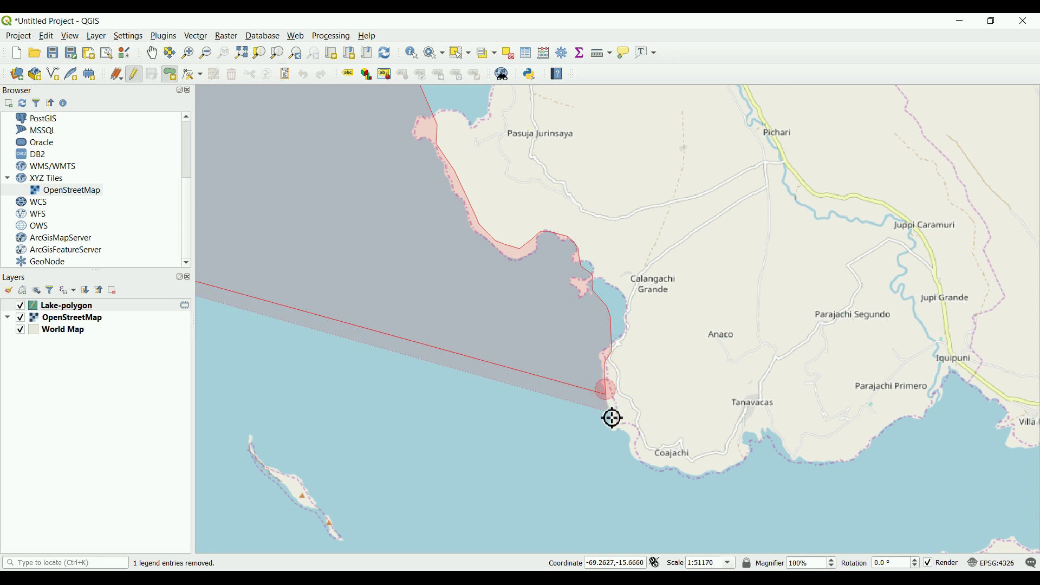
pyautogui.click(611, 420)
pyautogui.click(629, 435)
pyautogui.click(637, 455)
pyautogui.click(672, 478)
pyautogui.click(713, 477)
pyautogui.click(744, 474)
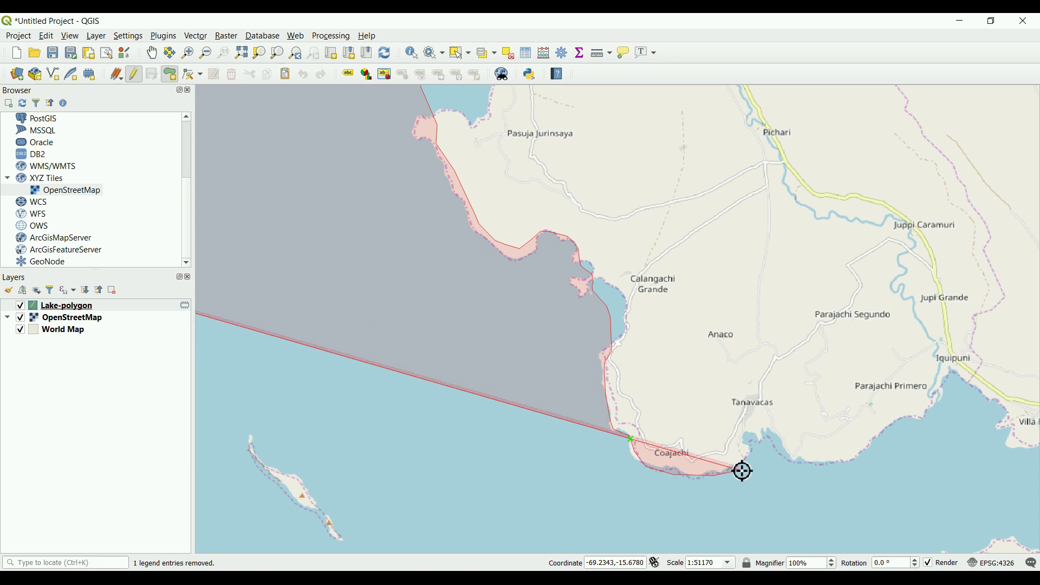
pyautogui.click(741, 470)
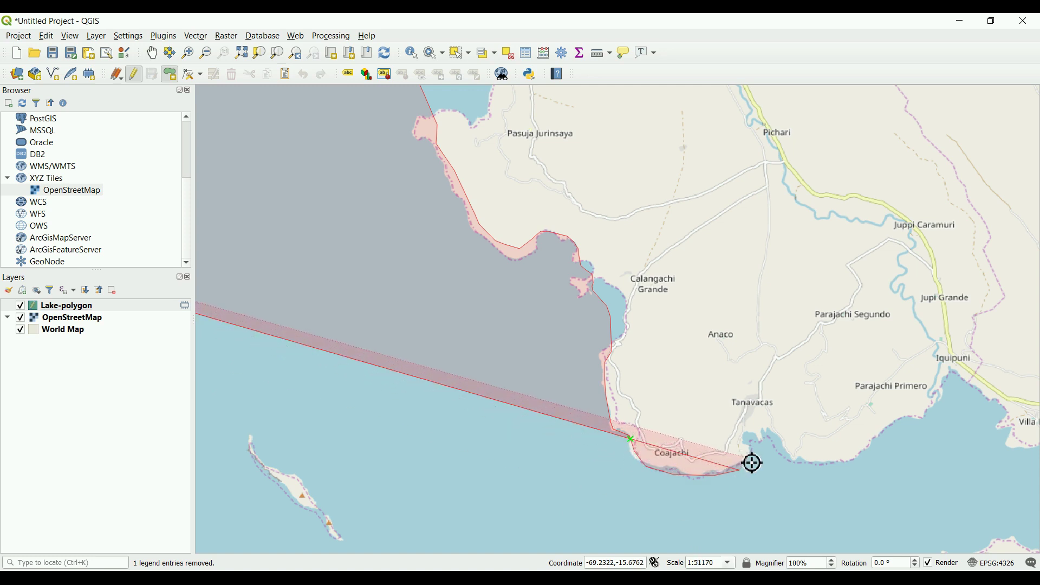
pyautogui.click(750, 435)
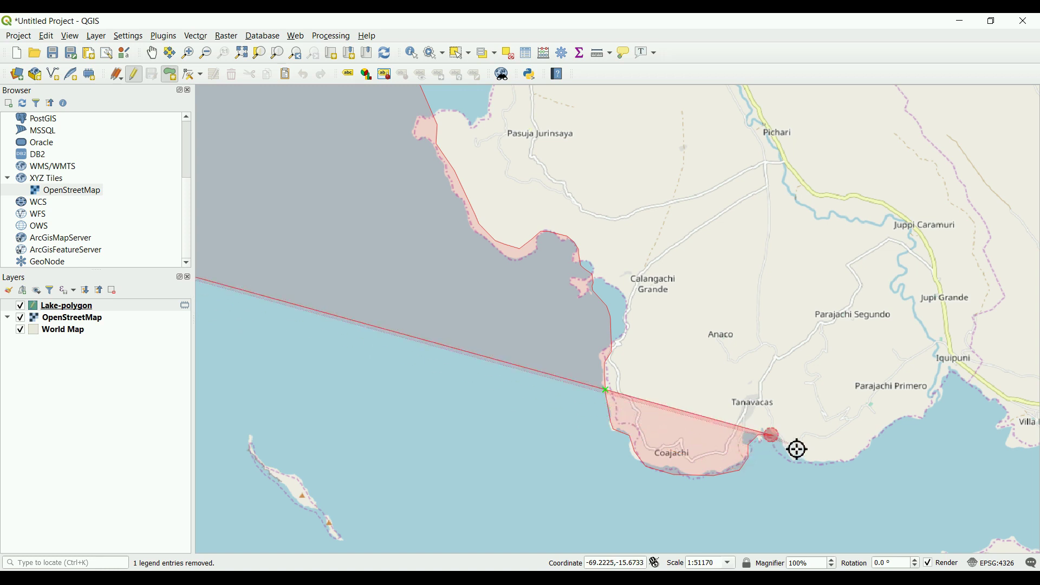
# Trace the lake's remaining southeastern, southern and western shores roughly at a smaller scale and finish the polygon near Capachica.
pyautogui.scroll(-3, 827, 456)
pyautogui.scroll(-2, 840, 466)
pyautogui.click(893, 534)
pyautogui.click(873, 550)
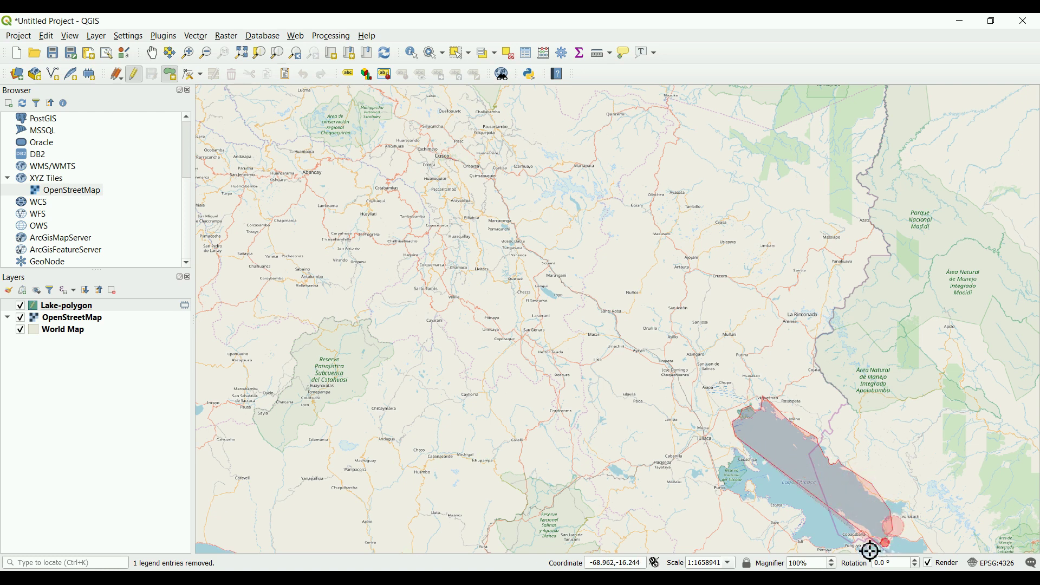
pyautogui.click(831, 552)
pyautogui.click(804, 534)
pyautogui.click(801, 514)
pyautogui.click(759, 510)
pyautogui.click(716, 484)
pyautogui.click(738, 467)
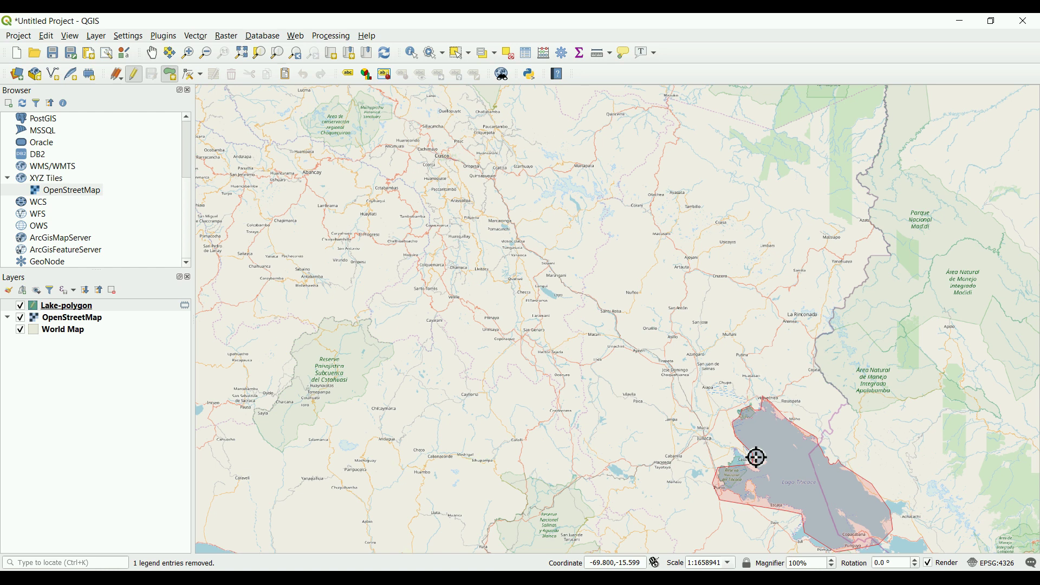
pyautogui.rightClick(757, 457)
# Set the Lake-polygon layer's fill color to blue (#554fff) in its symbology properties.
pyautogui.moveTo(771, 455); pyautogui.dragTo(492, 309)
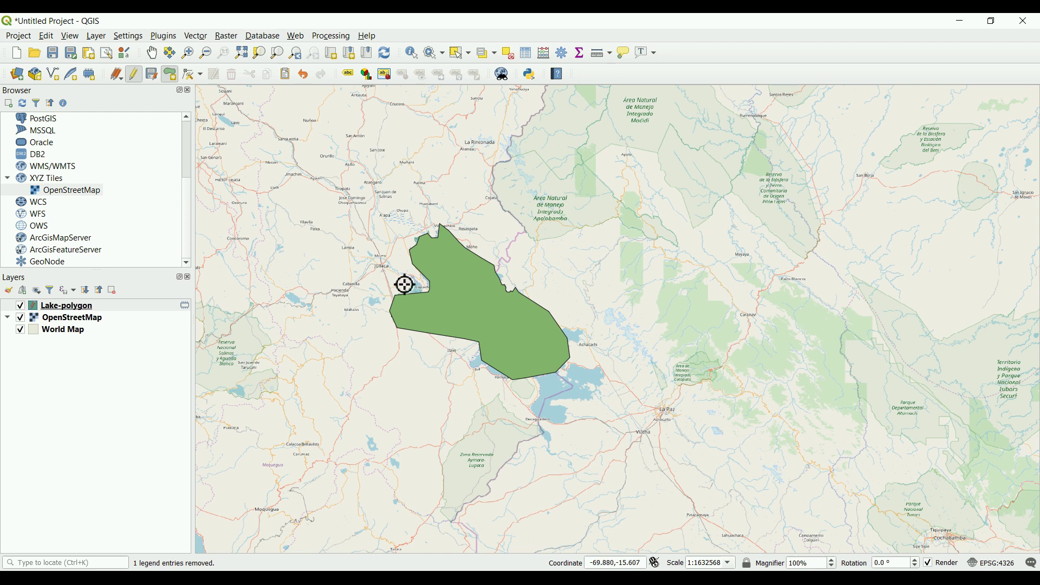
pyautogui.click(99, 309)
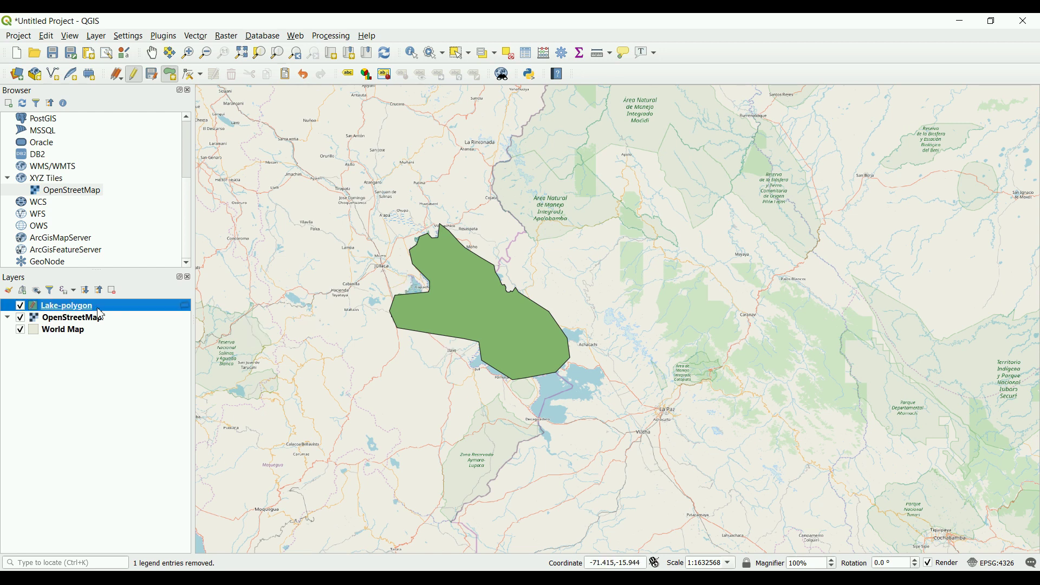
pyautogui.rightClick(76, 312)
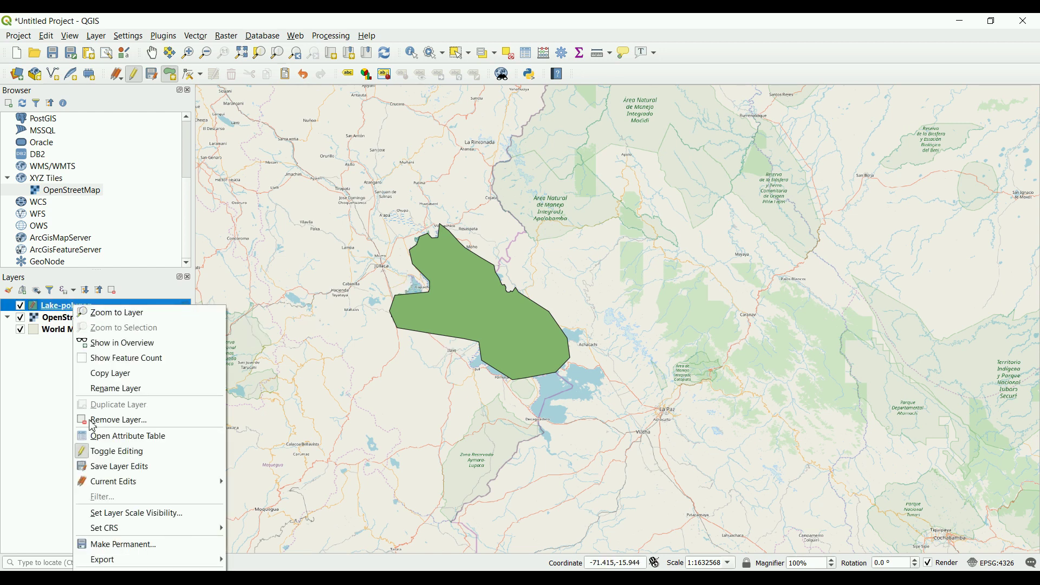
pyautogui.moveTo(135, 569)
pyautogui.click(125, 575)
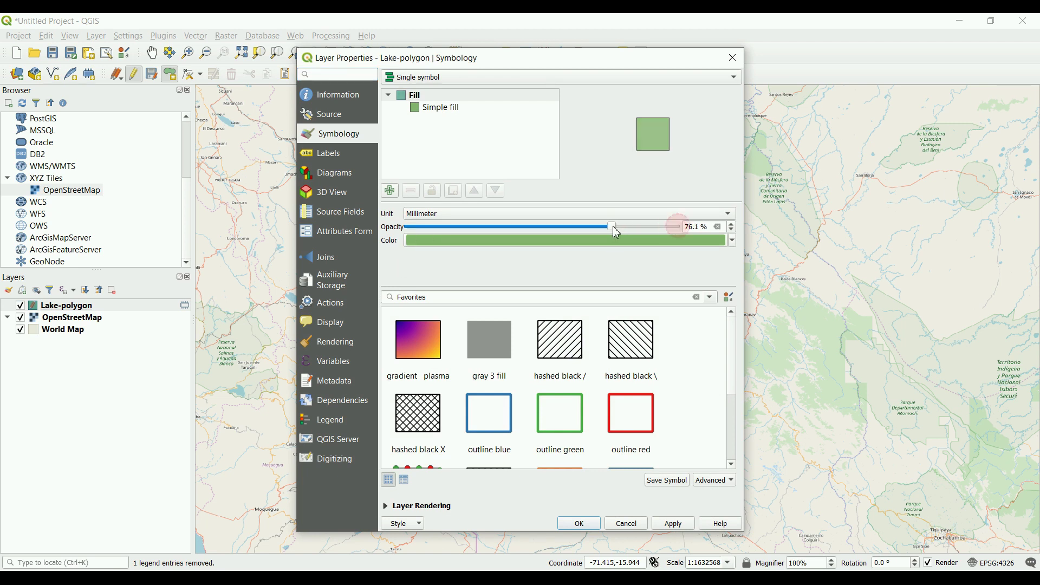
pyautogui.click(584, 241)
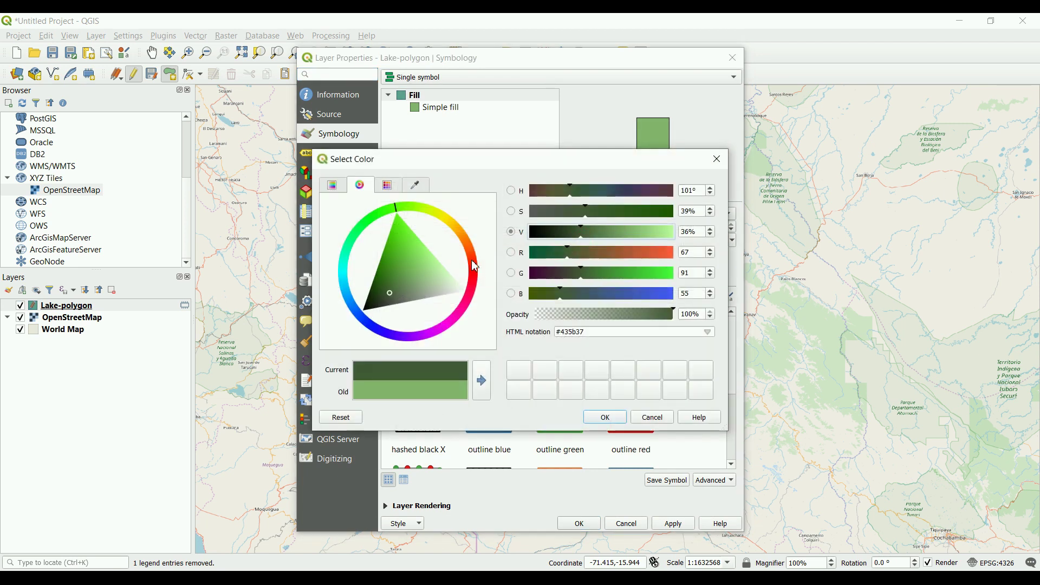
pyautogui.moveTo(379, 340)
pyautogui.mouseDown()
pyautogui.moveTo(396, 287)
pyautogui.moveTo(380, 292)
pyautogui.mouseUp()
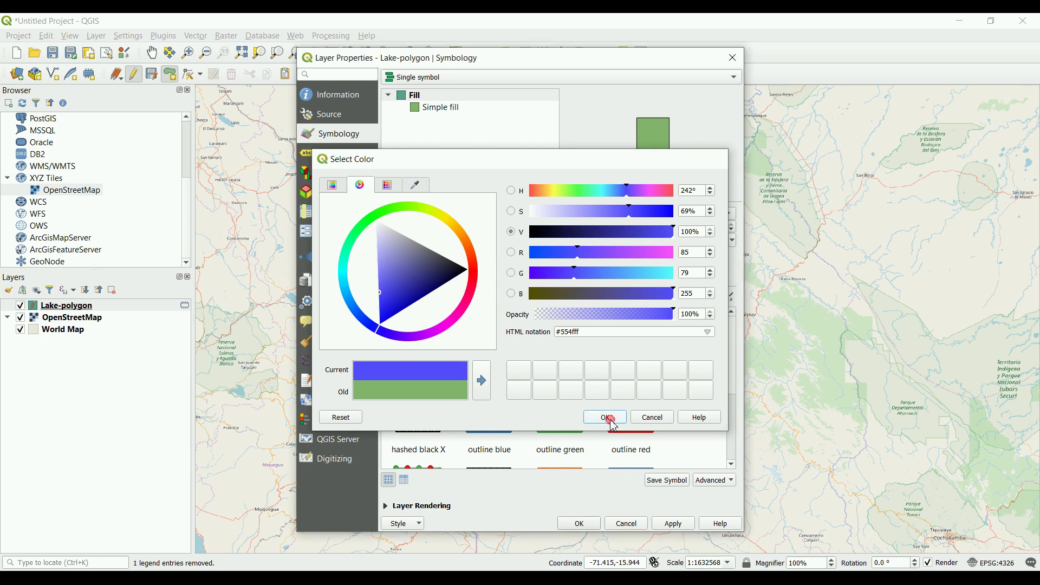
pyautogui.click(605, 420)
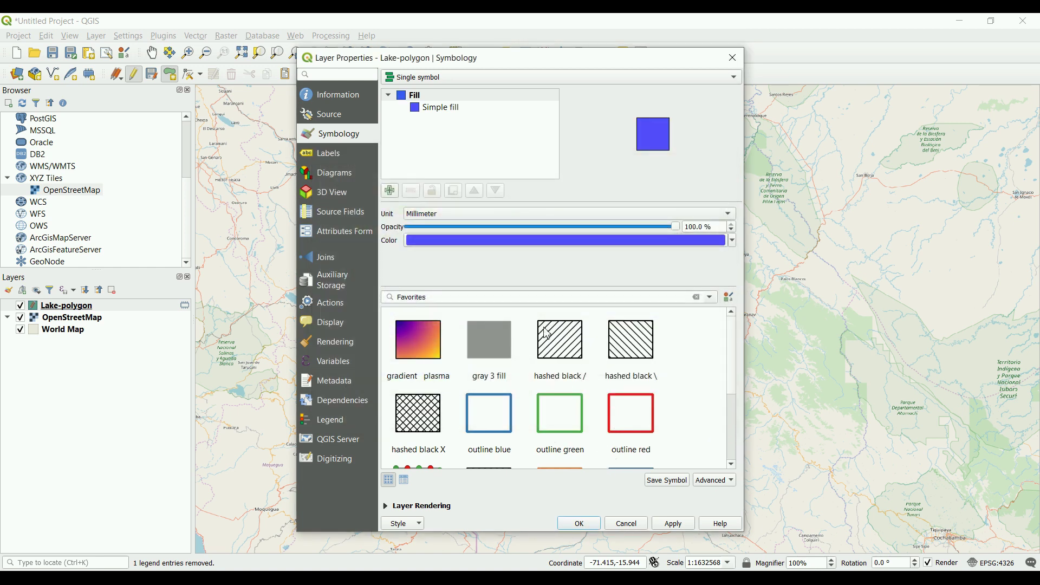
# Try the hashed black /, hashed black \ and gradient plasma fill presets on the Lake-polygon symbol.
pyautogui.click(553, 347)
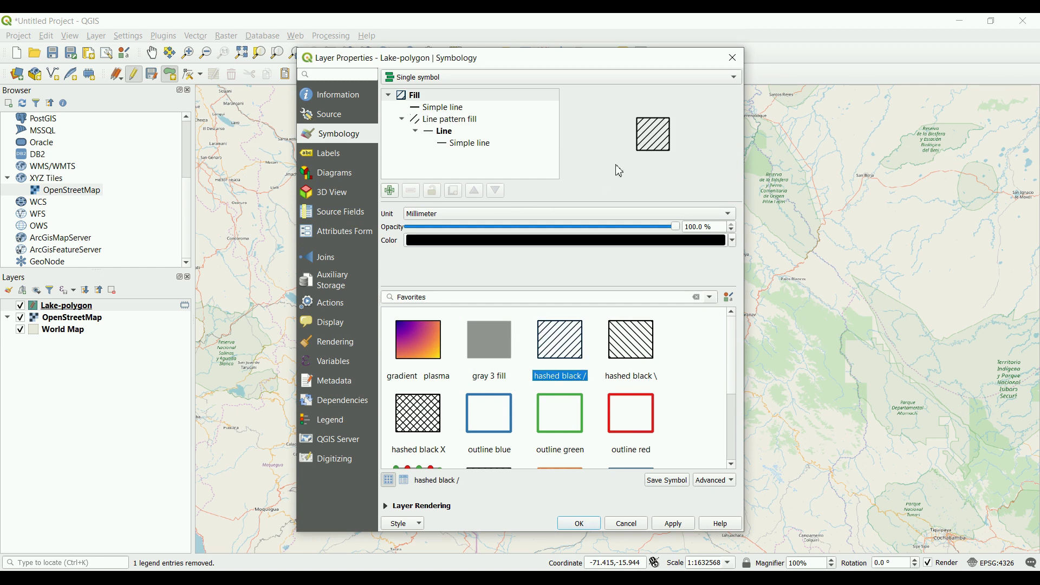
pyautogui.click(629, 342)
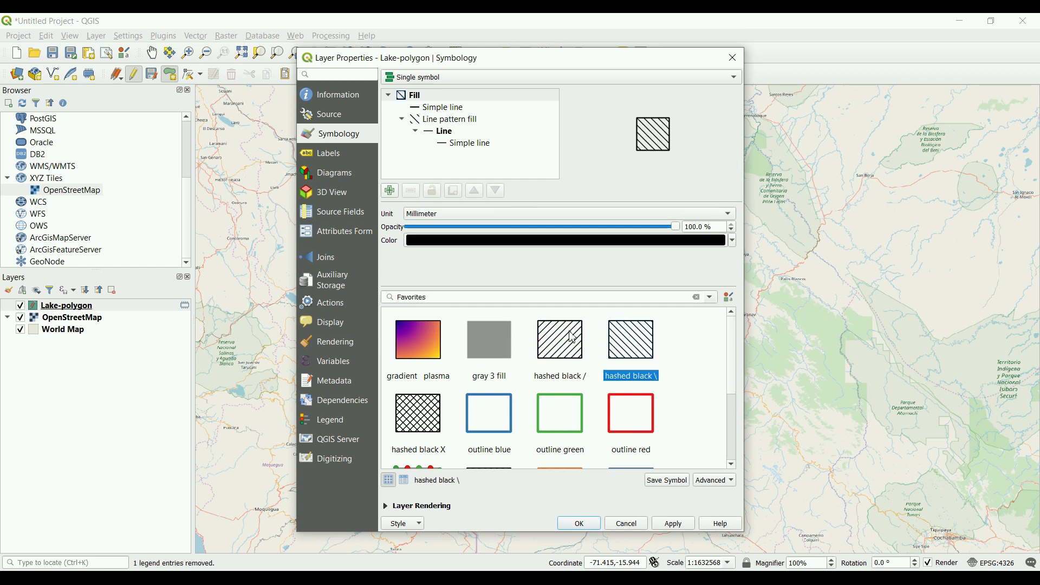
pyautogui.click(576, 340)
pyautogui.click(420, 345)
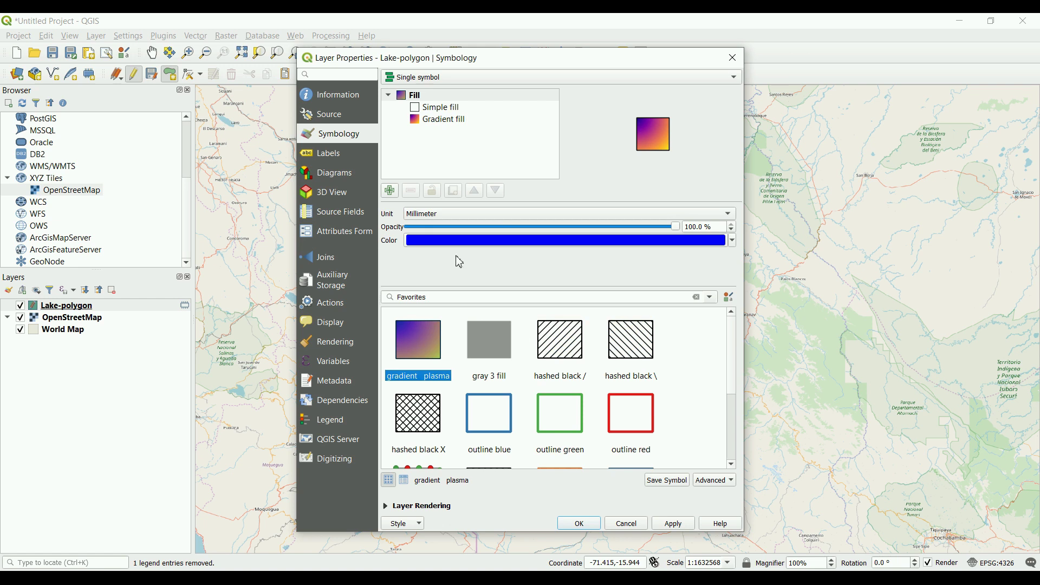
# Apply the simple red fill preset to the Lake-polygon layer and recolor it dark blue.
pyautogui.scroll(-2, 461, 406)
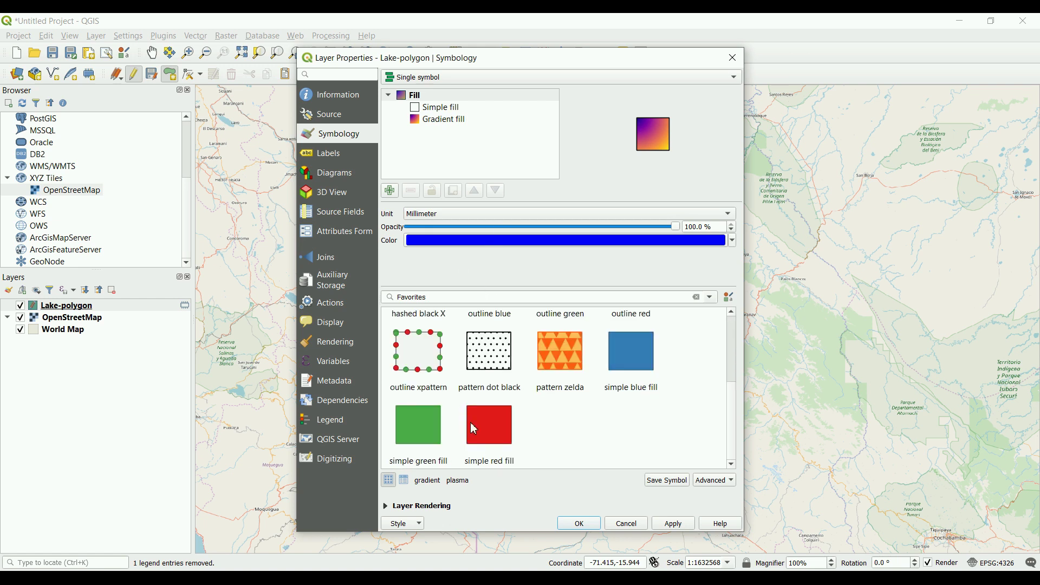
pyautogui.click(491, 429)
pyautogui.click(476, 239)
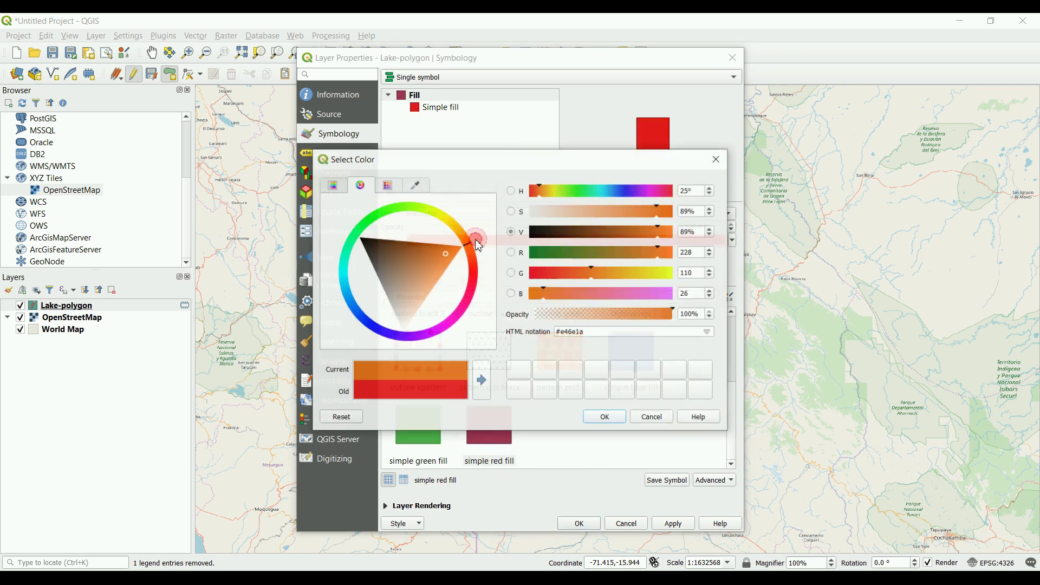
pyautogui.moveTo(412, 286); pyautogui.dragTo(374, 328)
pyautogui.click(373, 328)
pyautogui.moveTo(416, 284)
pyautogui.mouseDown()
pyautogui.moveTo(378, 286)
pyautogui.moveTo(394, 307)
pyautogui.mouseUp()
pyautogui.click(606, 417)
pyautogui.click(673, 524)
pyautogui.click(597, 526)
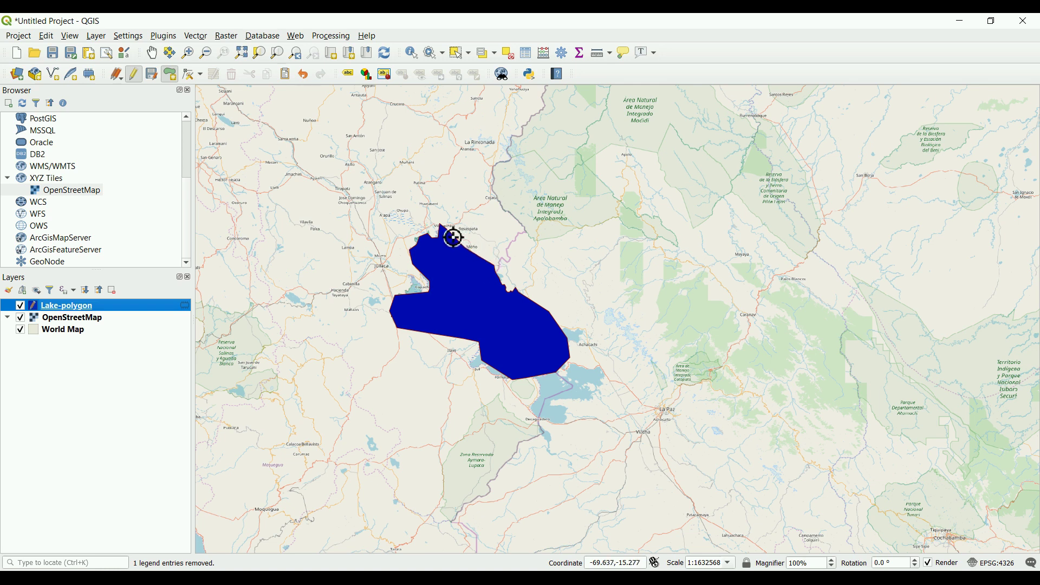
# Give the Lake-polygon layer's simple fill a black stroke with a width of 1 millimeter.
pyautogui.rightClick(58, 308)
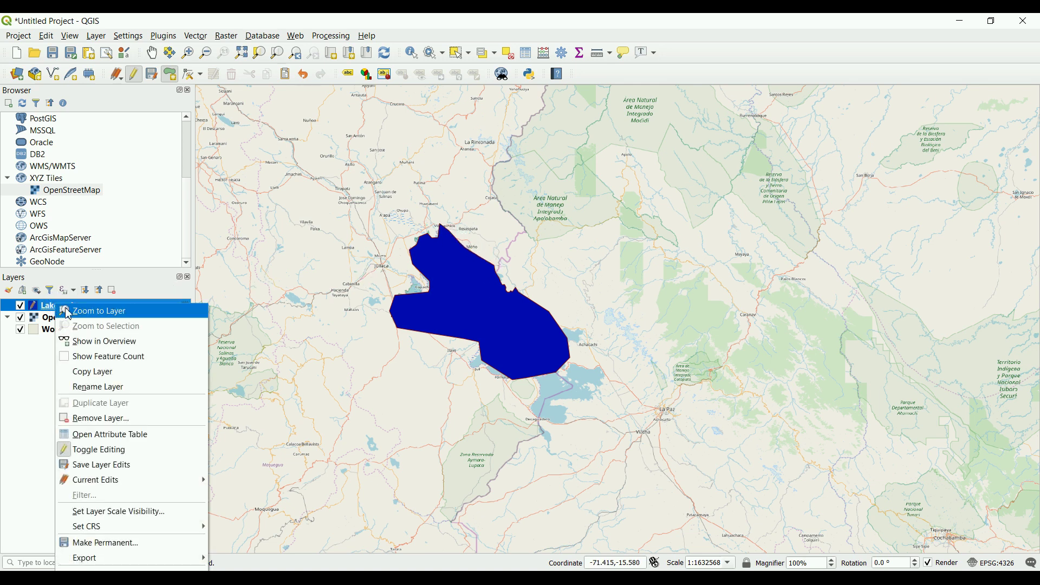
pyautogui.press('Escape')
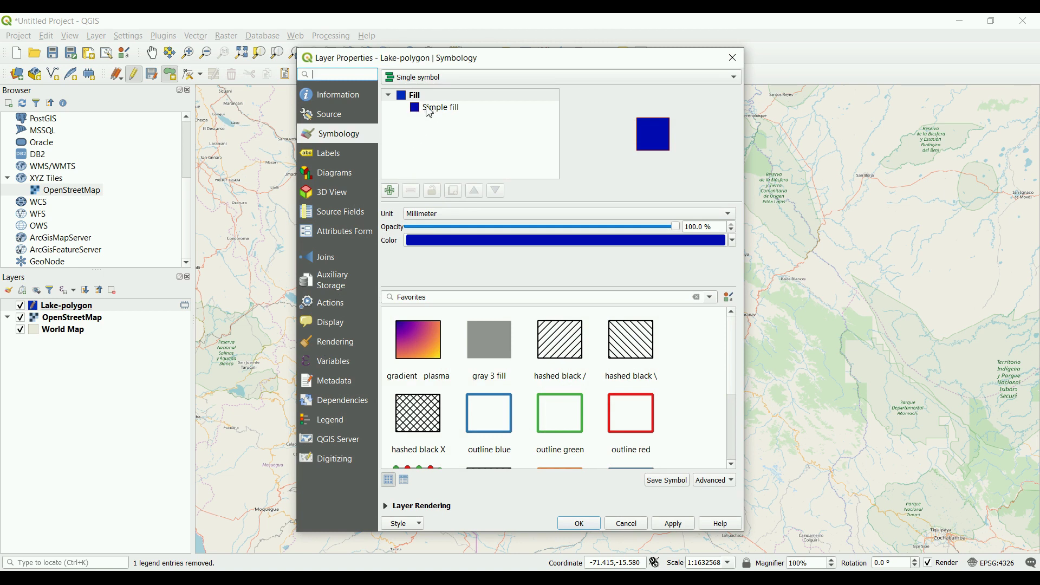
pyautogui.click(434, 108)
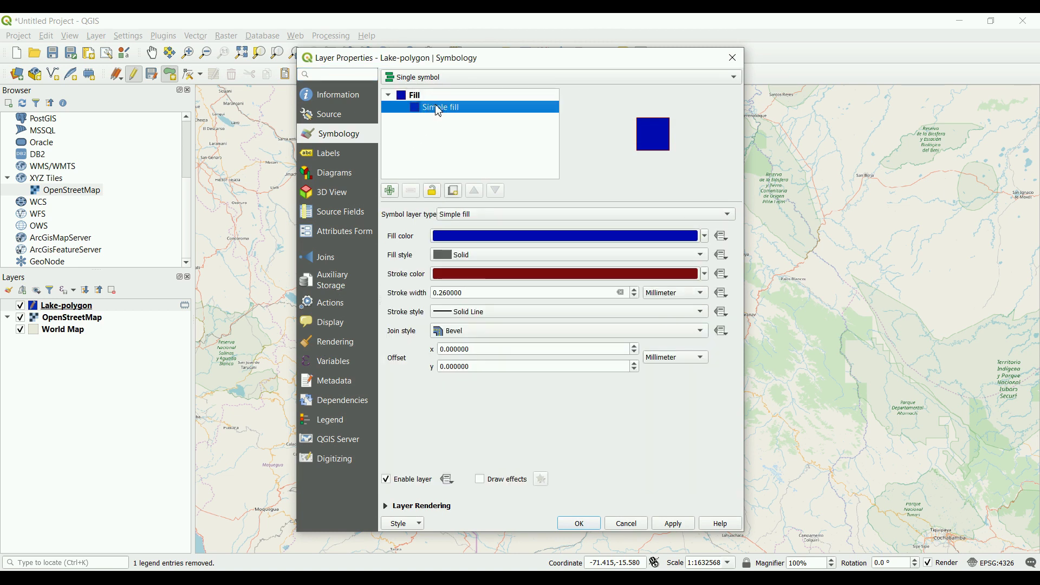
pyautogui.click(480, 274)
pyautogui.moveTo(412, 283); pyautogui.dragTo(381, 219)
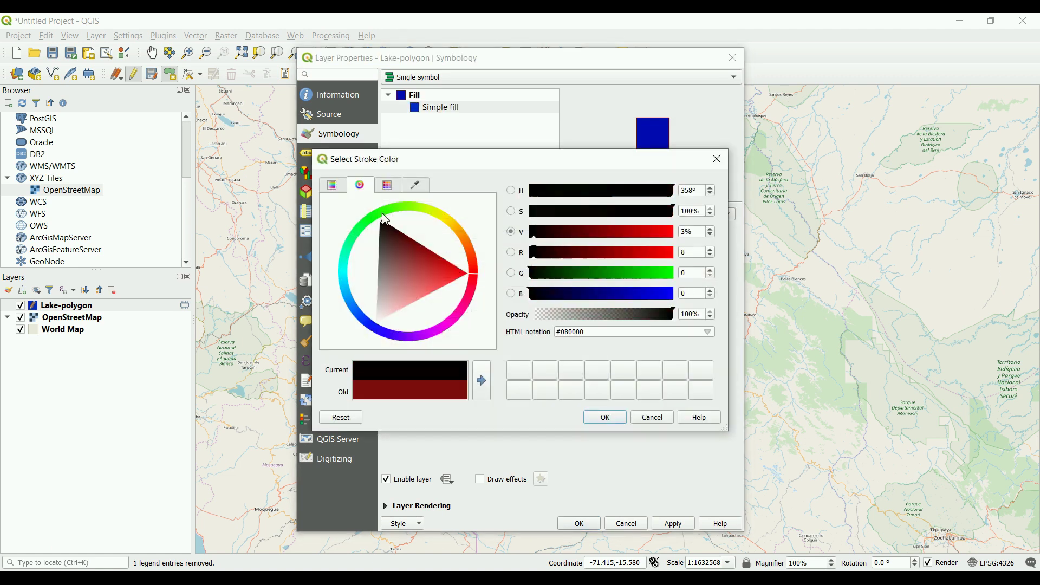
pyautogui.click(608, 418)
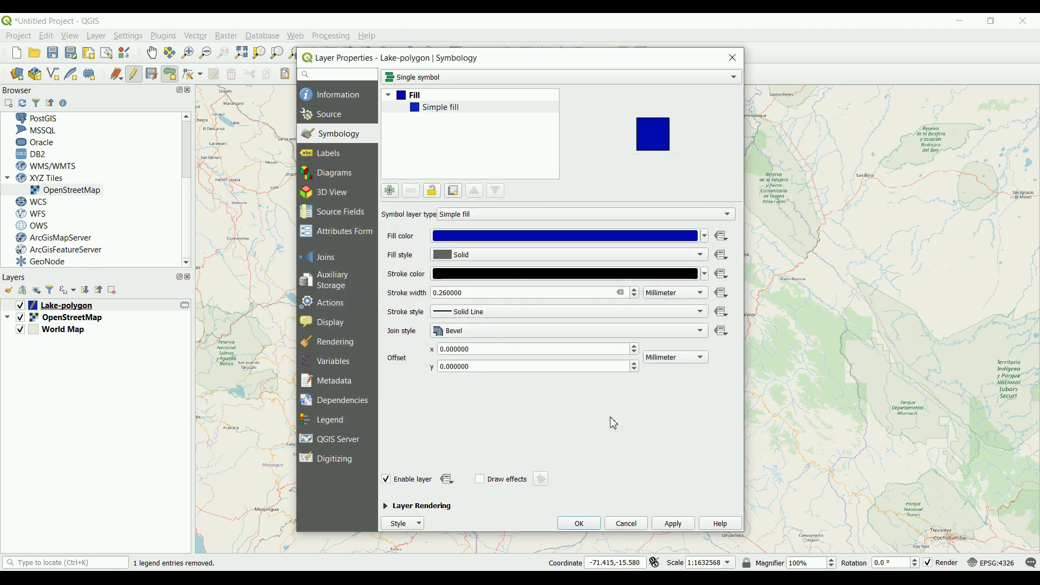
pyautogui.moveTo(480, 293); pyautogui.dragTo(403, 291)
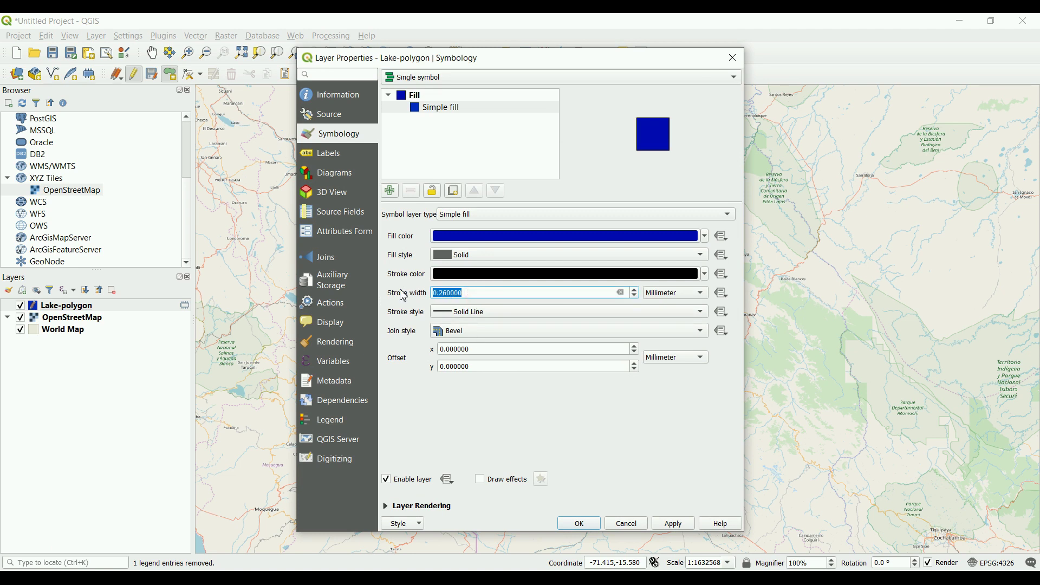
pyautogui.write('1')
pyautogui.click(583, 523)
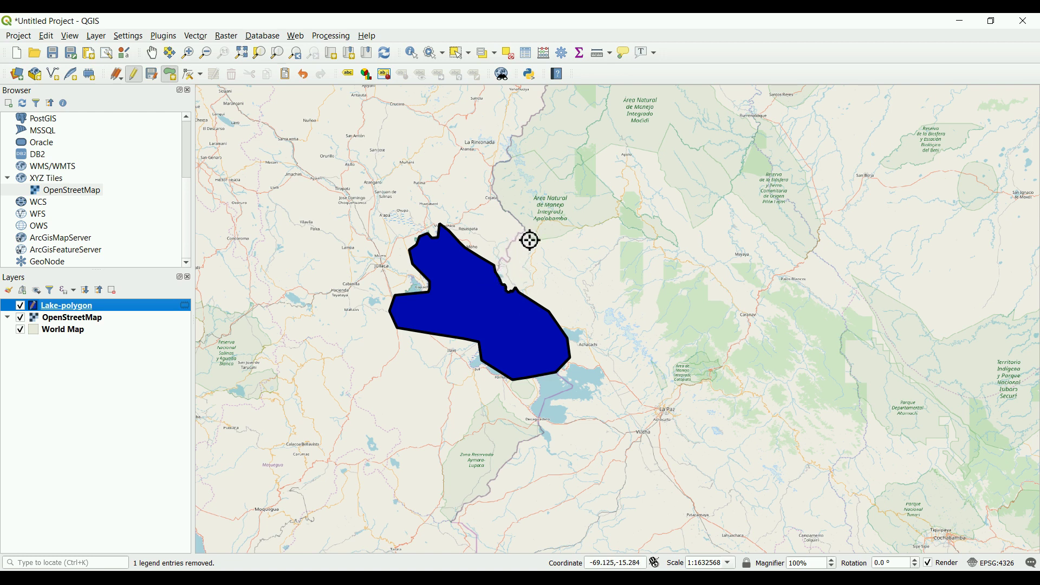
# Create a temporary scratch layer named road-polyline with LineString / CompoundCurve geometry in EPSG:4326 - WGS 84.
pyautogui.click(96, 35)
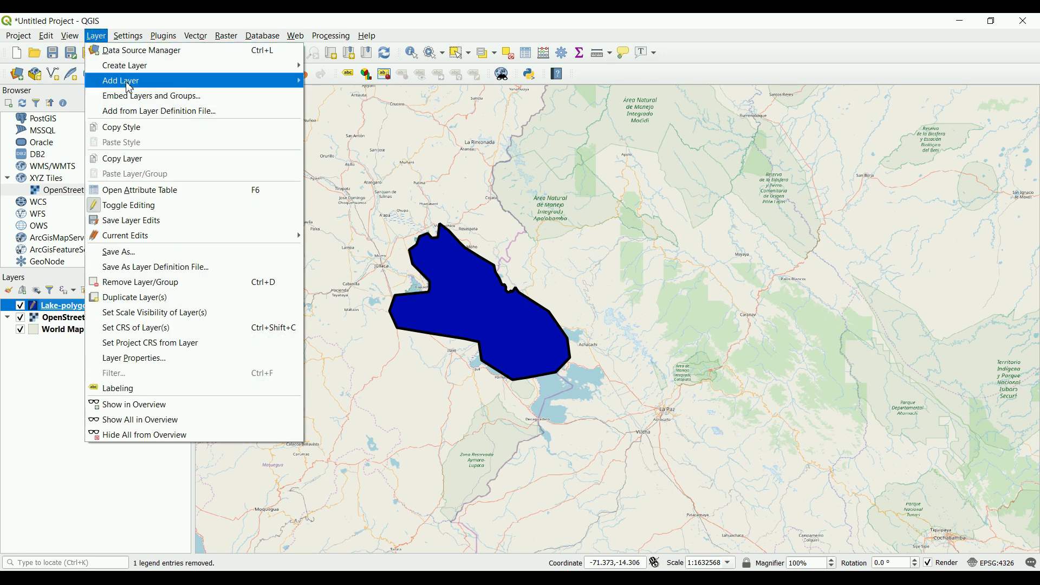
pyautogui.moveTo(133, 88)
pyautogui.moveTo(155, 72)
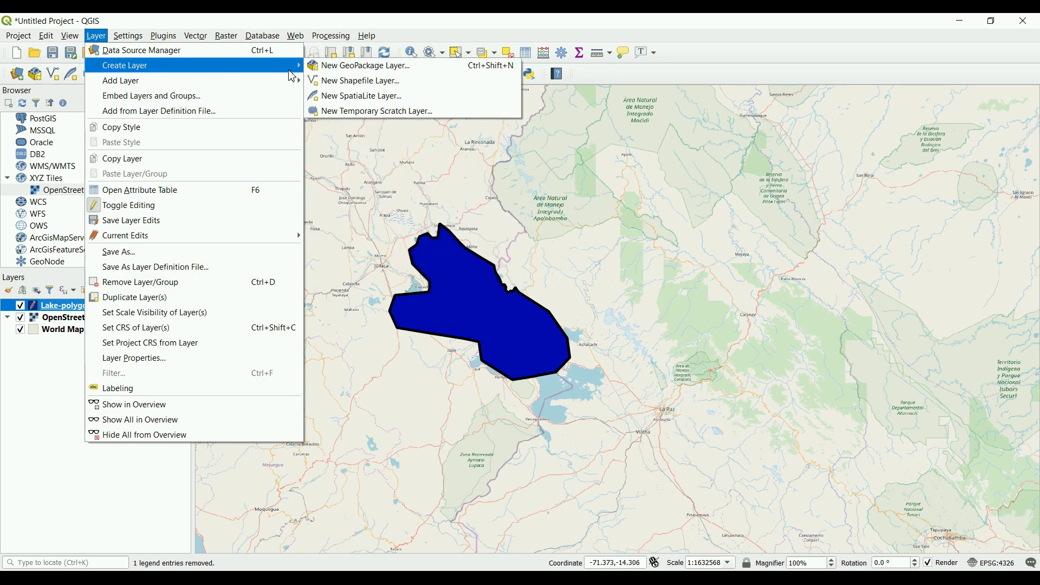
pyautogui.click(371, 112)
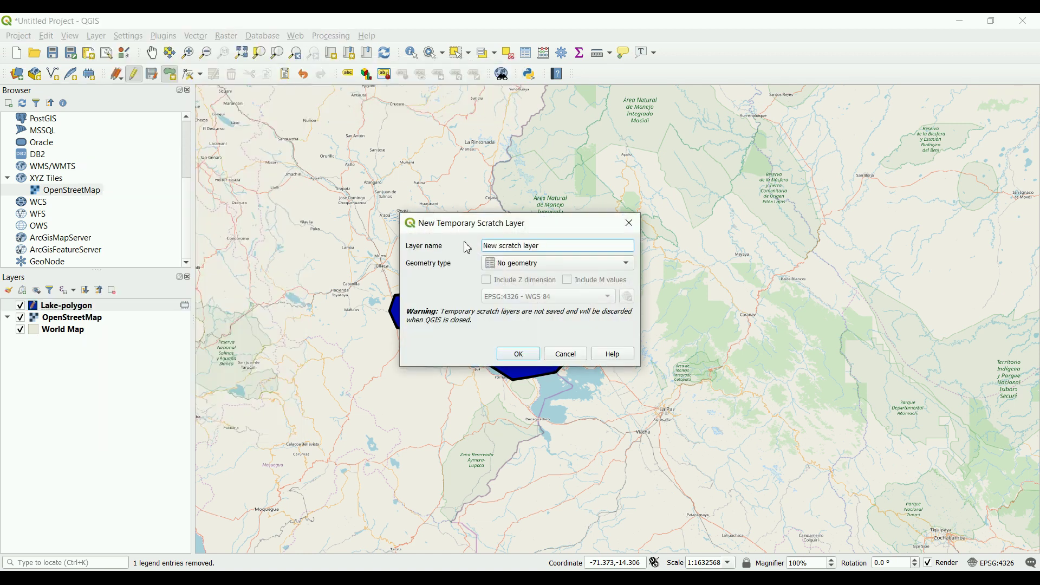
pyautogui.tripleClick(554, 251)
pyautogui.write('r')
pyautogui.click(559, 266)
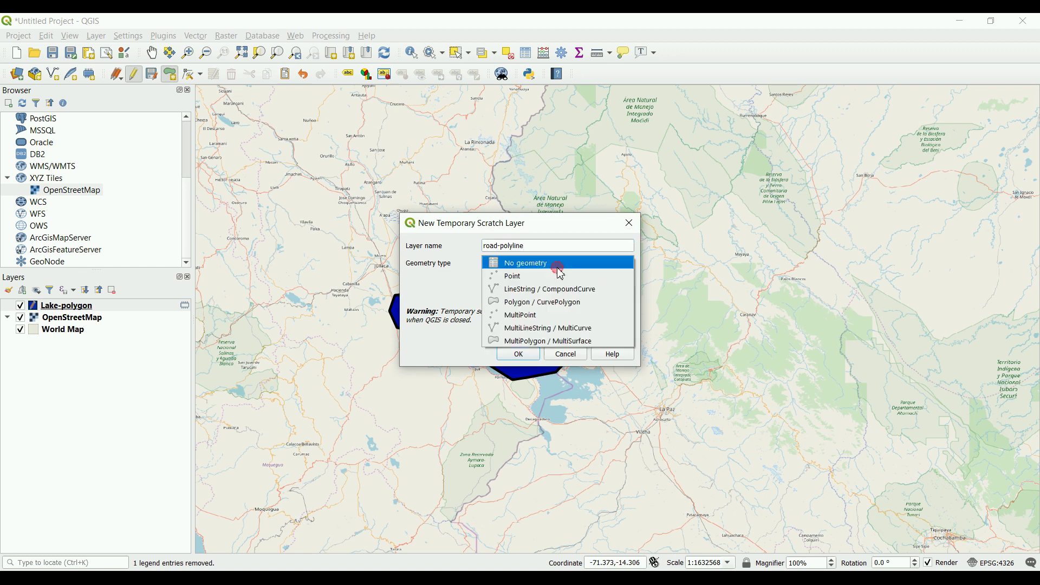
pyautogui.click(543, 295)
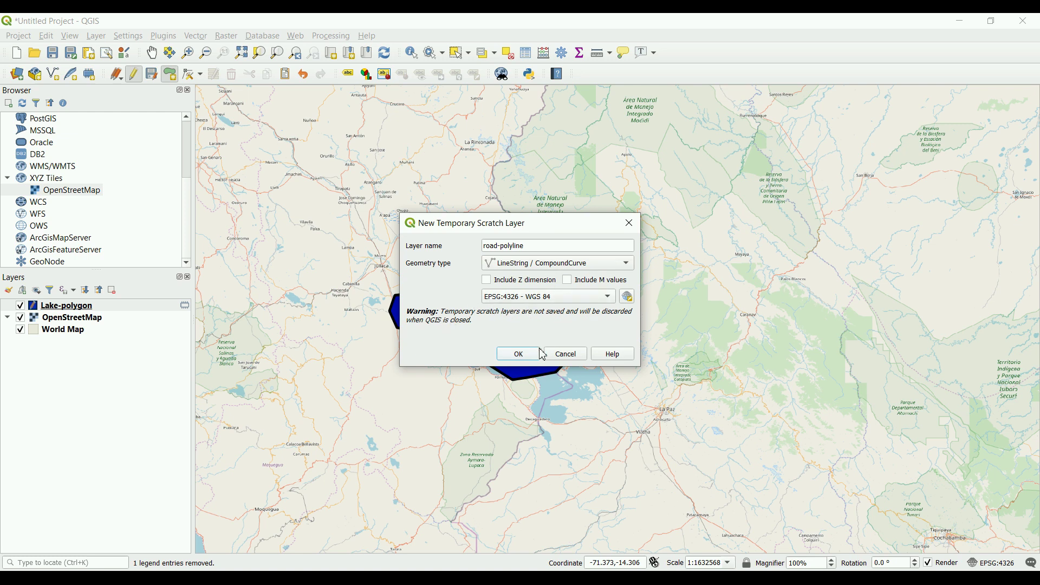
pyautogui.click(519, 358)
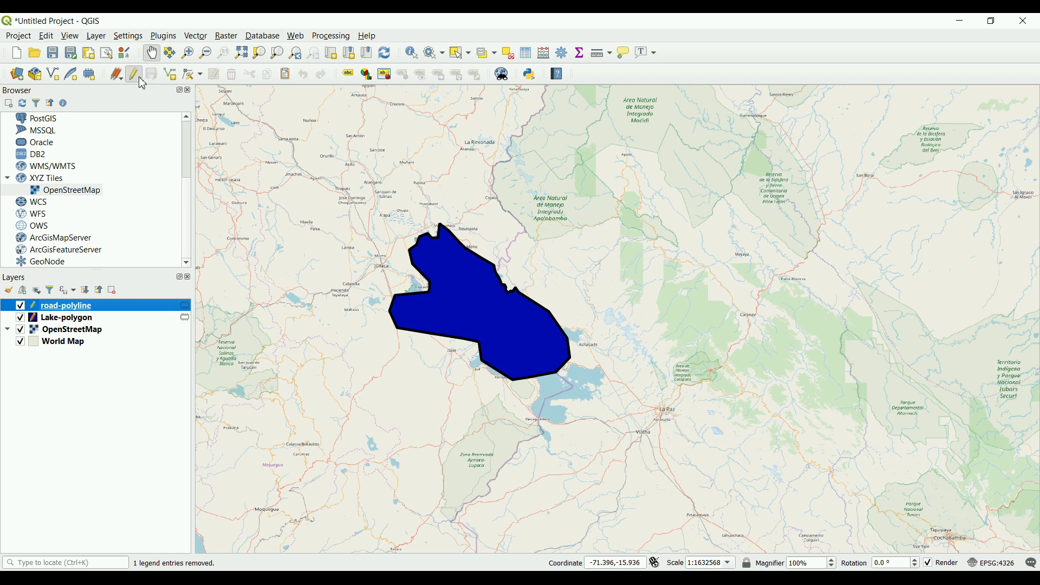
# Stop editing the Lake-polygon layer and save its changes.
pyautogui.click(78, 323)
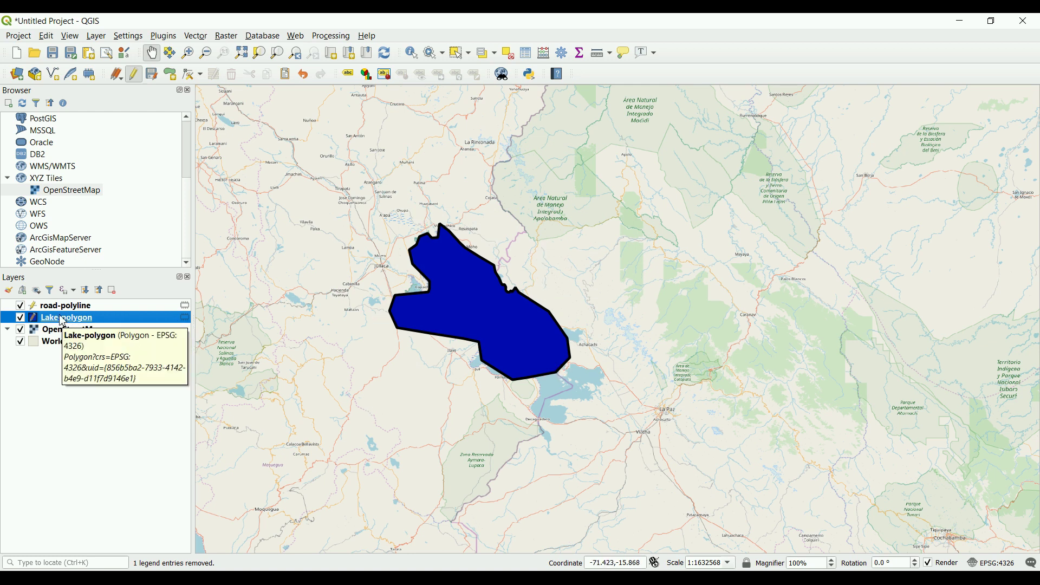
pyautogui.click(135, 76)
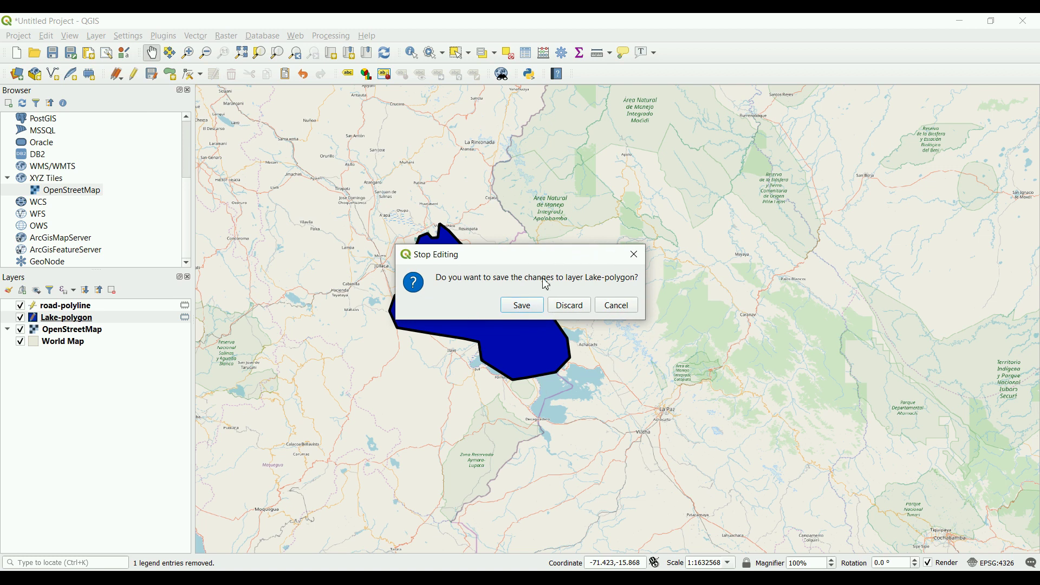
pyautogui.click(521, 306)
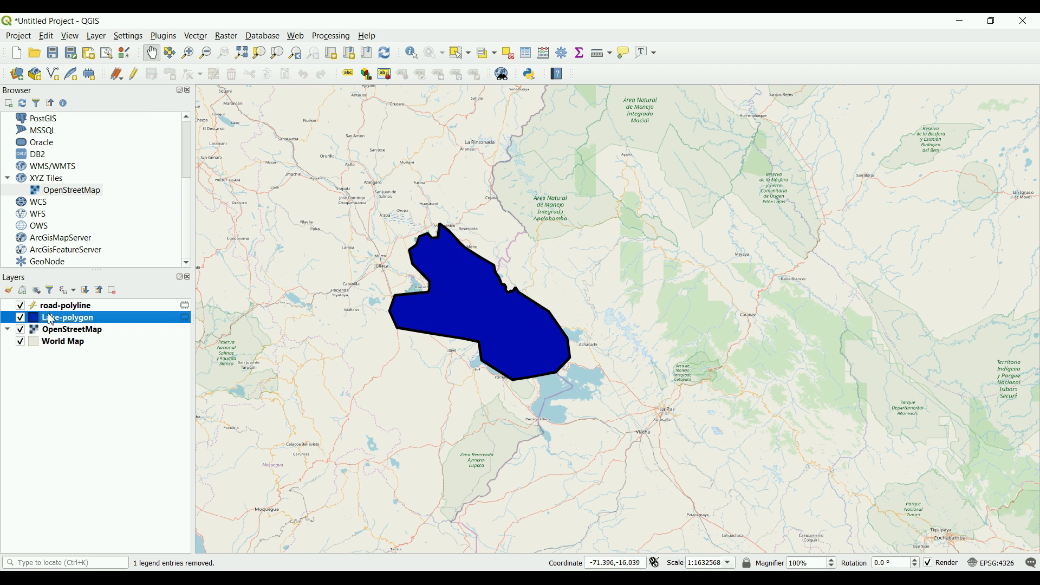
# Start a line on the road-polyline layer at the lake's northeastern shore and trace the purple boundary northward past its first sharp bends.
pyautogui.click(63, 306)
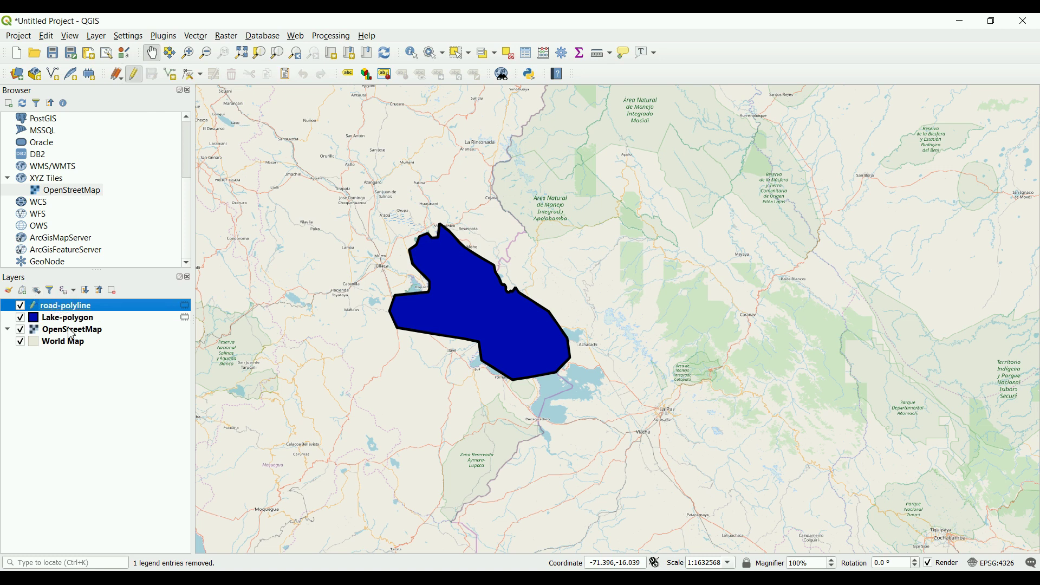
pyautogui.click(60, 373)
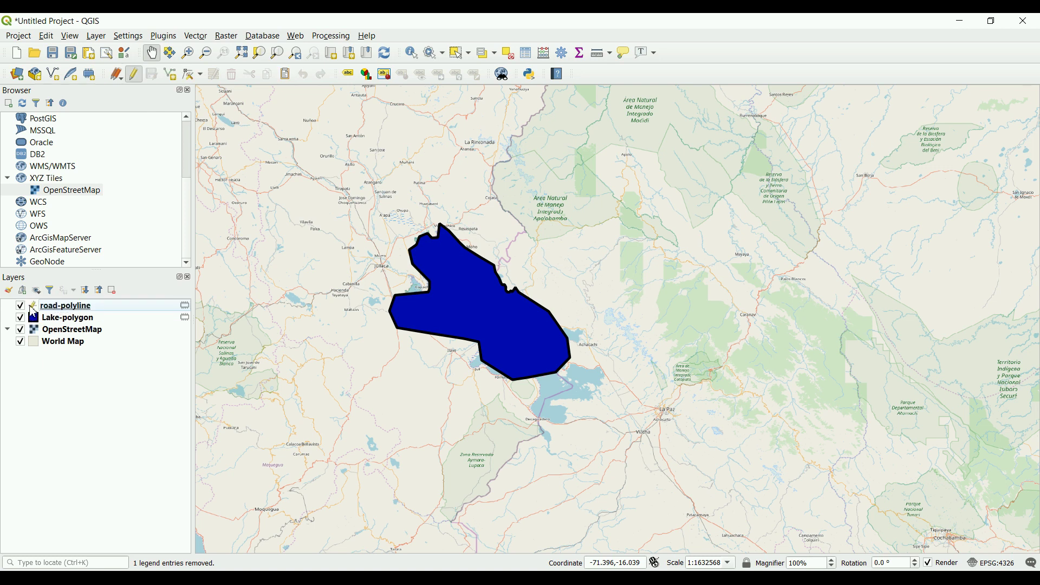
pyautogui.click(76, 309)
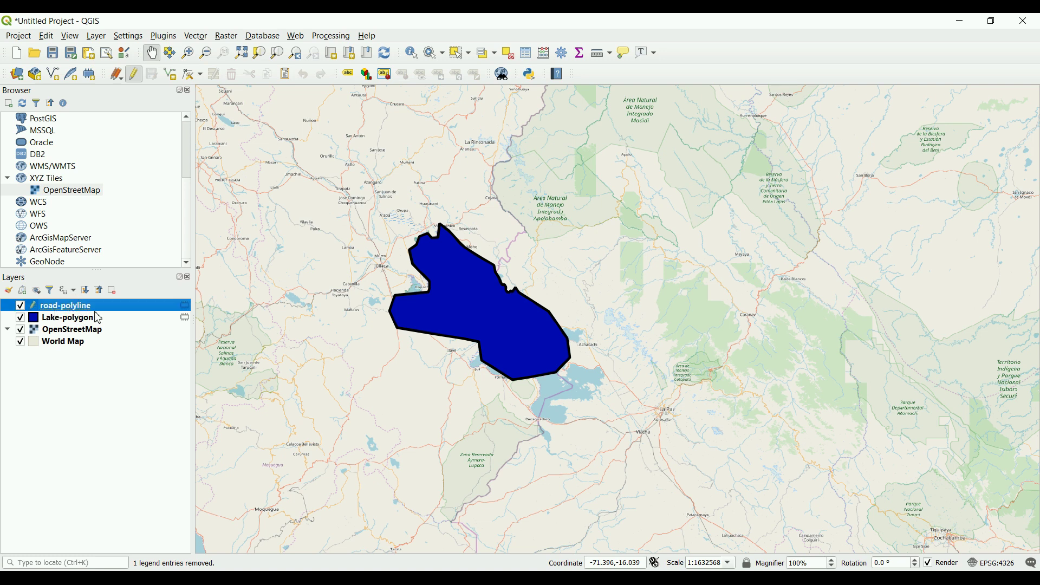
pyautogui.click(172, 75)
pyautogui.scroll(1, 519, 265)
pyautogui.scroll(1, 493, 273)
pyautogui.scroll(1, 456, 290)
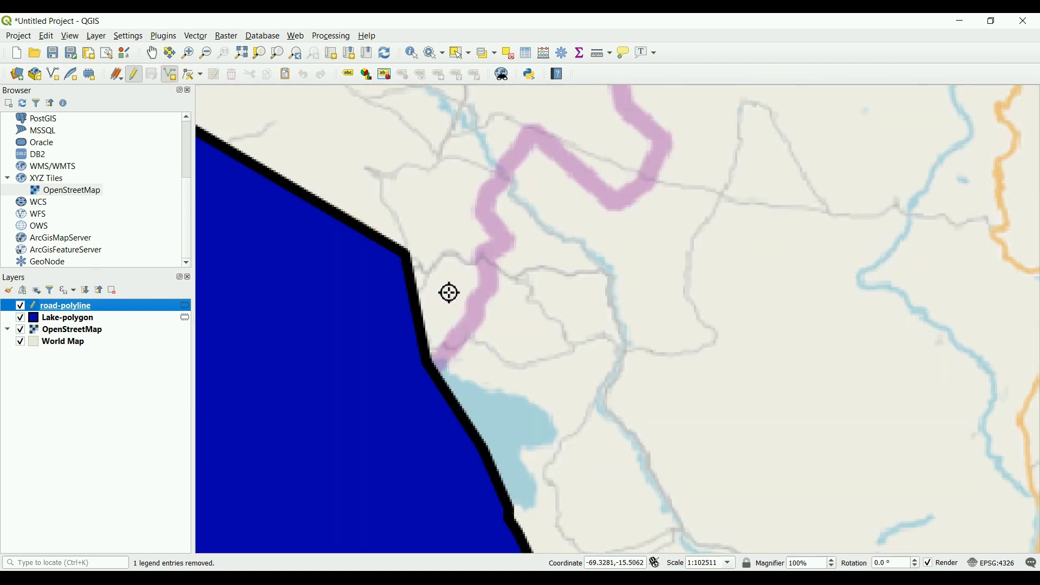
pyautogui.scroll(1, 439, 358)
pyautogui.click(438, 371)
pyautogui.click(479, 313)
pyautogui.click(488, 265)
pyautogui.click(499, 240)
pyautogui.click(491, 204)
pyautogui.click(517, 162)
pyautogui.click(618, 204)
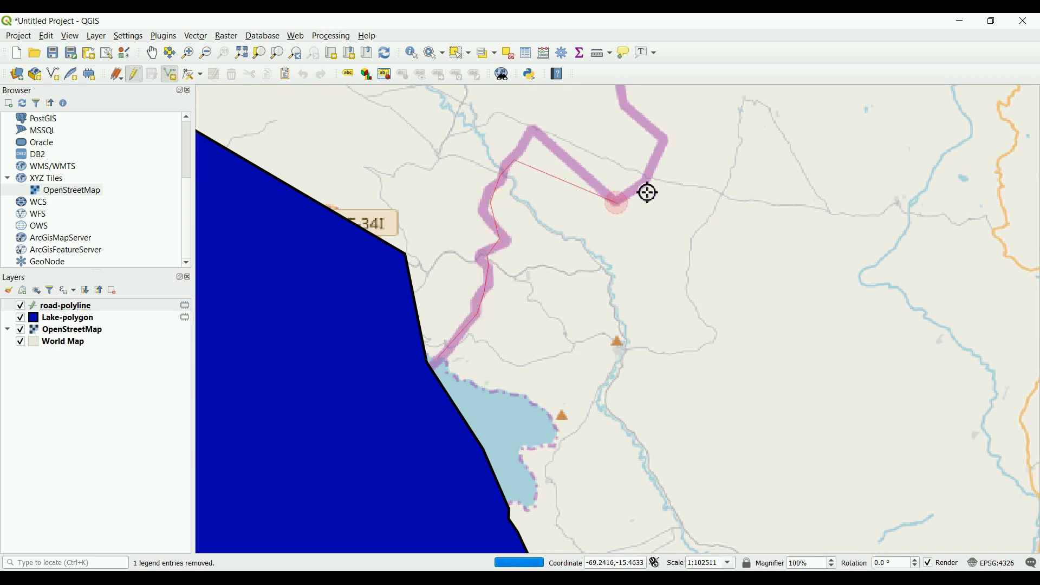
pyautogui.click(660, 161)
# Continue the line north along the purple boundary to the bend northeast of Moho and finish the feature.
pyautogui.scroll(1, 639, 123)
pyautogui.scroll(-2, 639, 123)
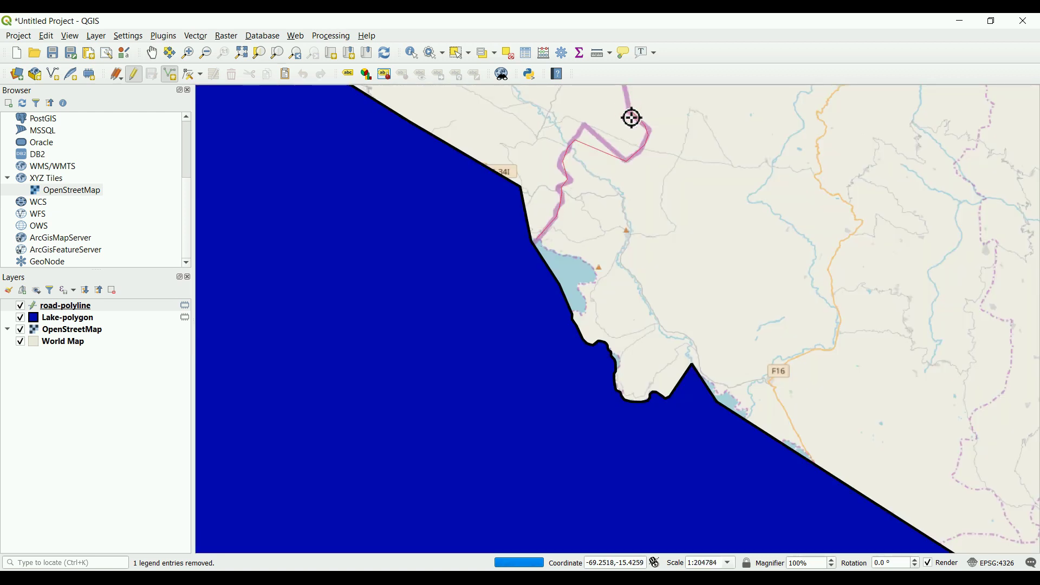
pyautogui.moveTo(634, 114); pyautogui.dragTo(616, 275)
pyautogui.click(607, 210)
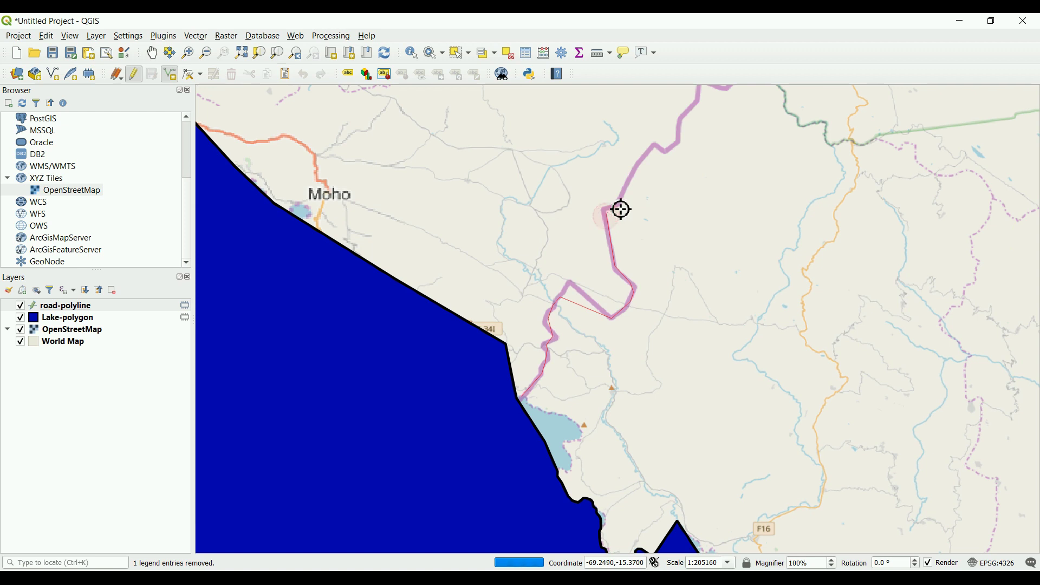
pyautogui.click(656, 140)
pyautogui.click(677, 143)
pyautogui.rightClick(688, 136)
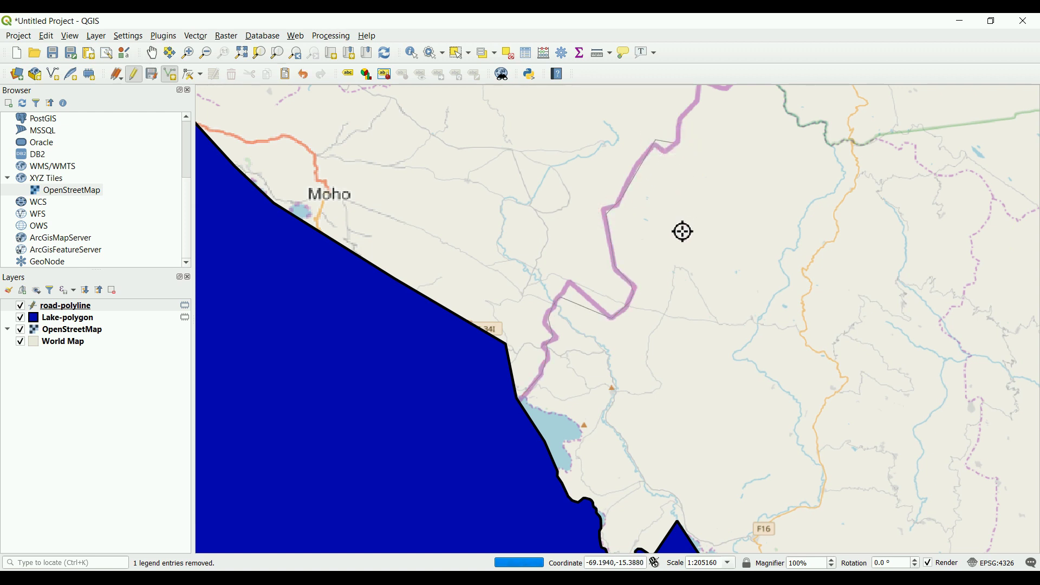
# Style the road-polyline layer with a black line 1 millimeter wide.
pyautogui.rightClick(80, 306)
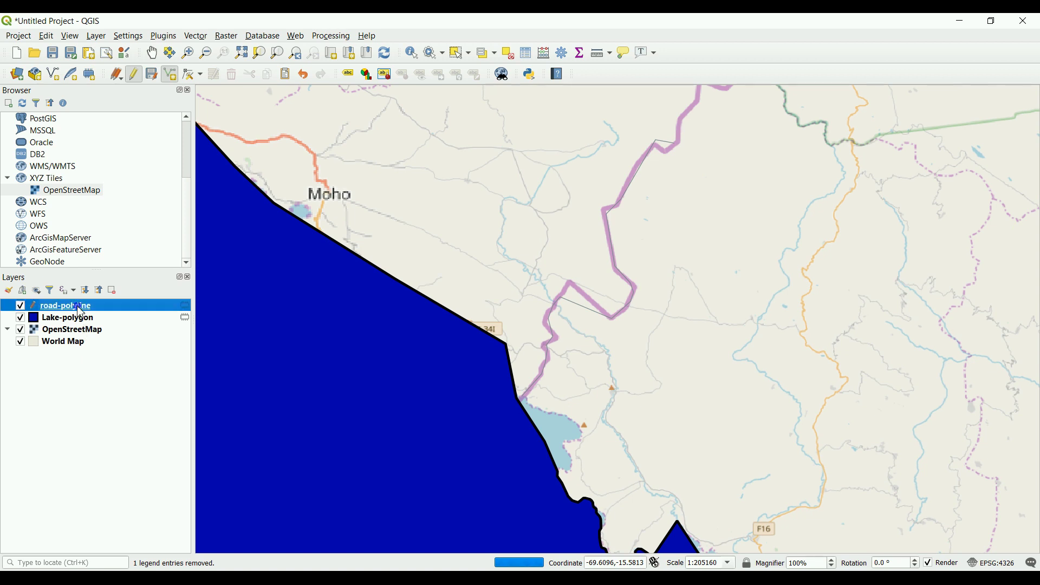
pyautogui.click(124, 301)
pyautogui.doubleClick(444, 264)
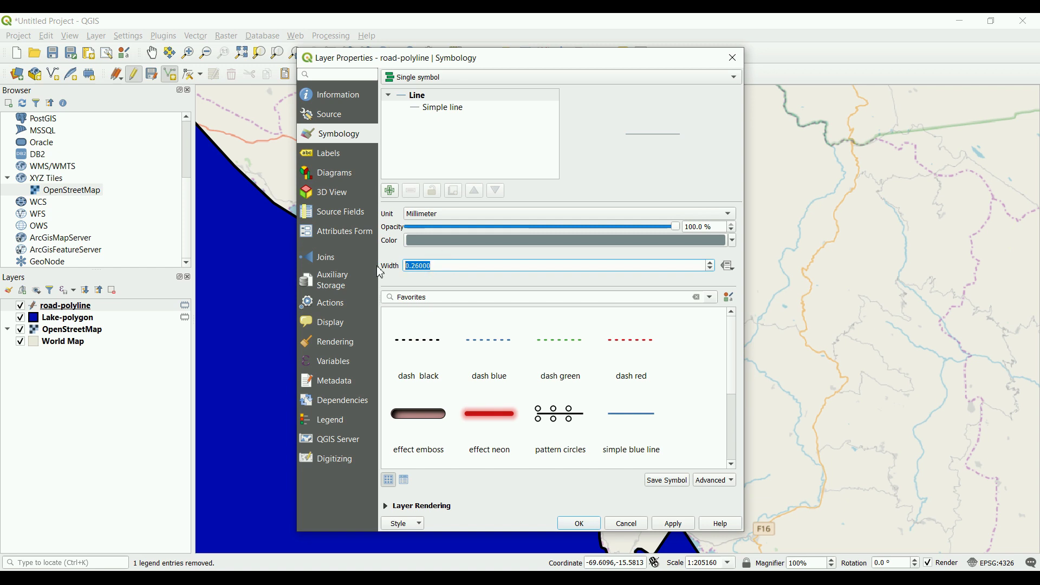
pyautogui.click(421, 239)
pyautogui.moveTo(423, 242); pyautogui.dragTo(449, 319)
pyautogui.click(621, 421)
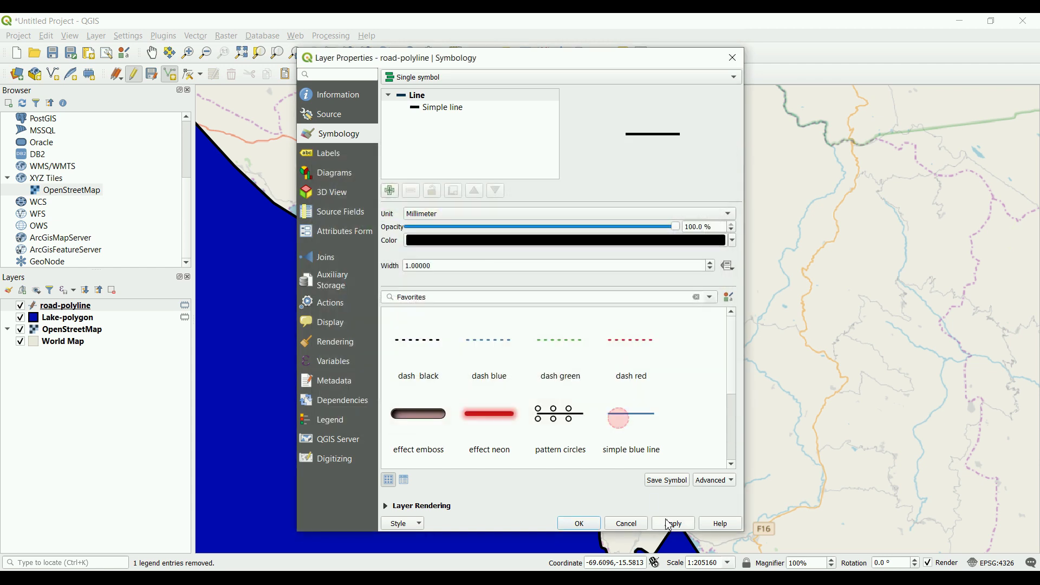
pyautogui.click(671, 524)
pyautogui.click(581, 525)
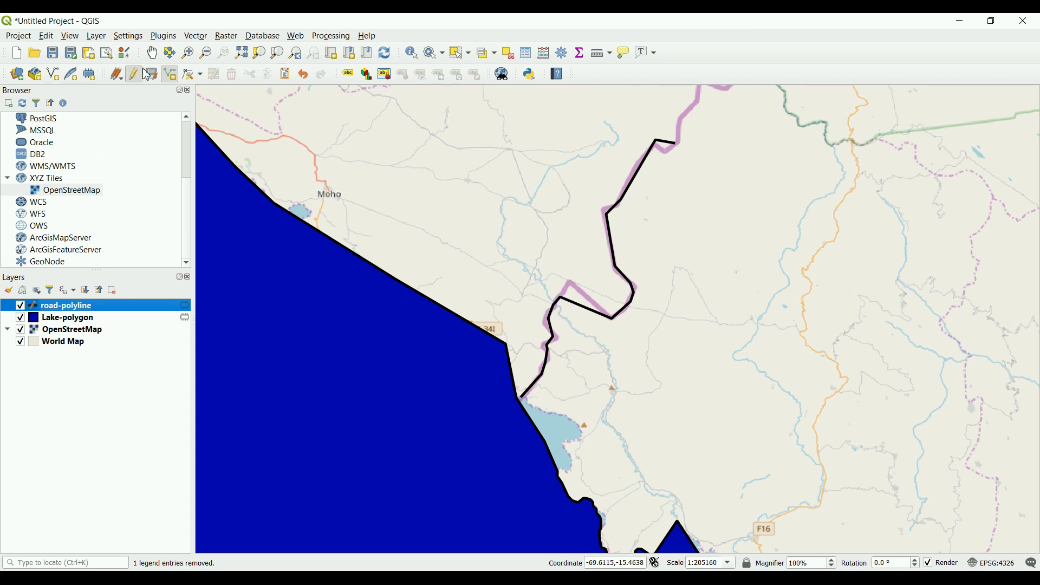
# Move the road line's off-track vertex onto the sharp corner of the purple boundary, and save the road-polyline layer's edits.
pyautogui.click(193, 74)
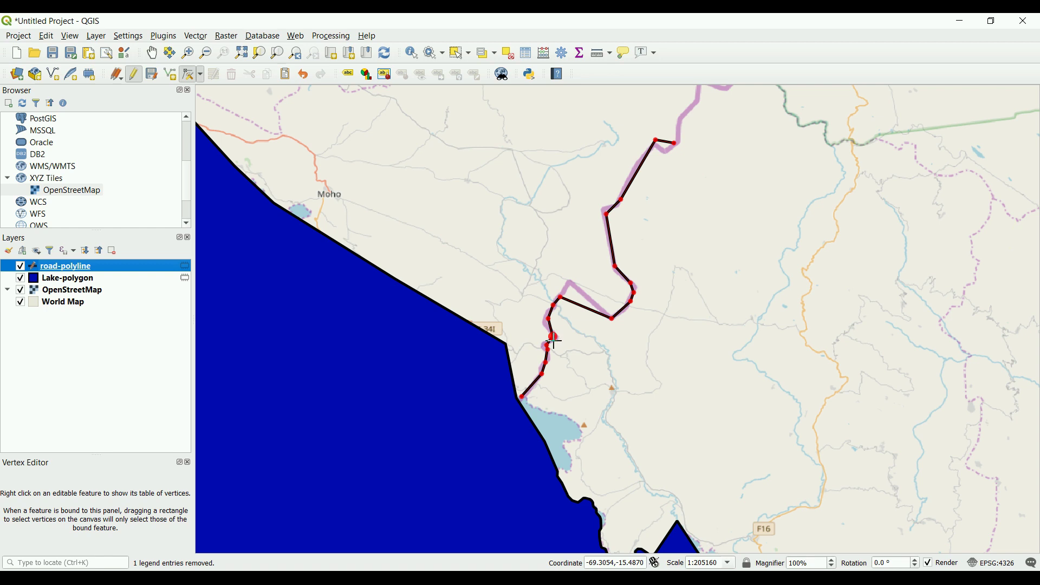
pyautogui.click(562, 300)
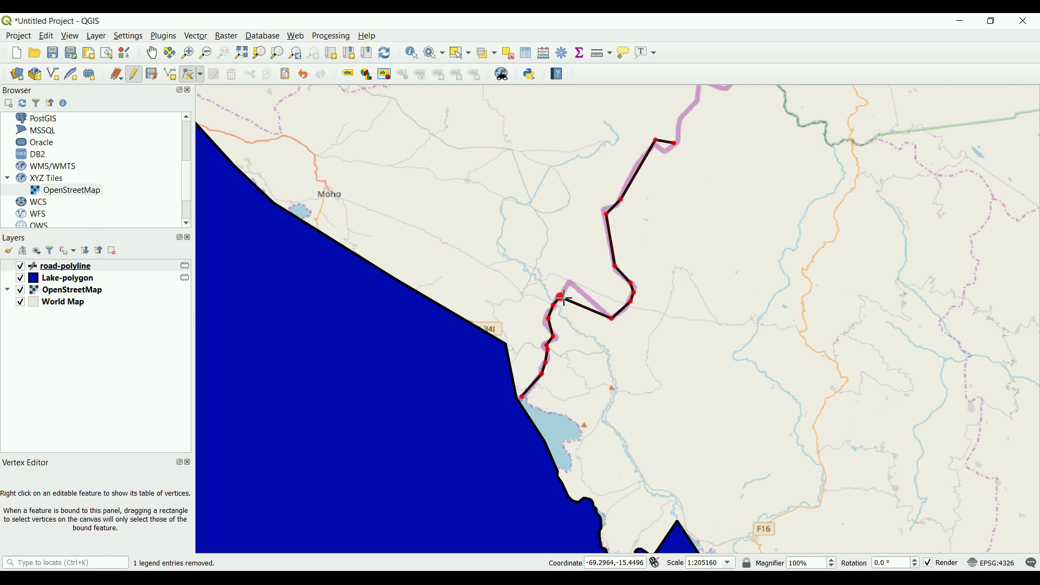
pyautogui.click(570, 291)
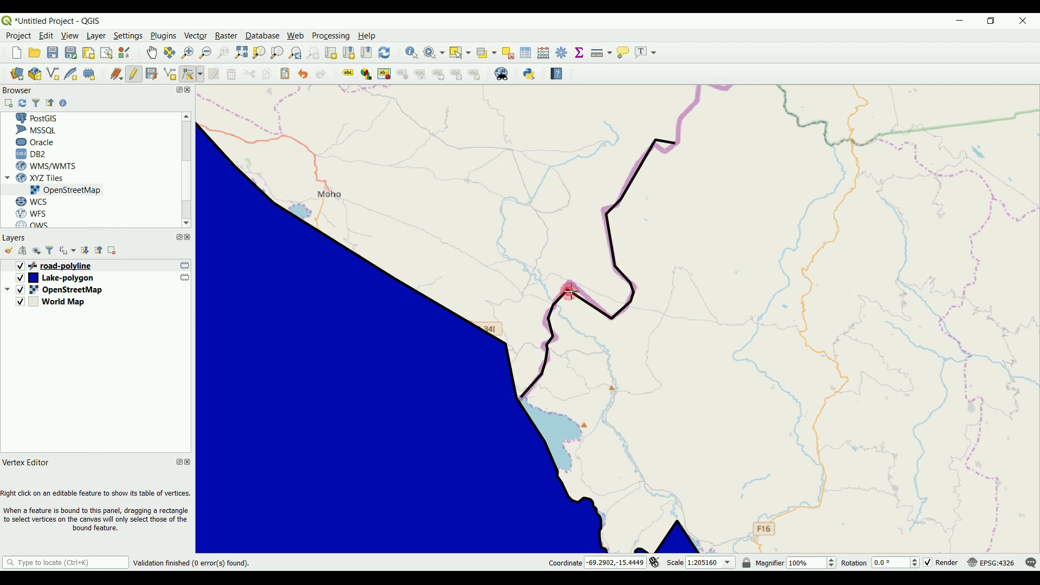
pyautogui.click(573, 283)
pyautogui.click(572, 283)
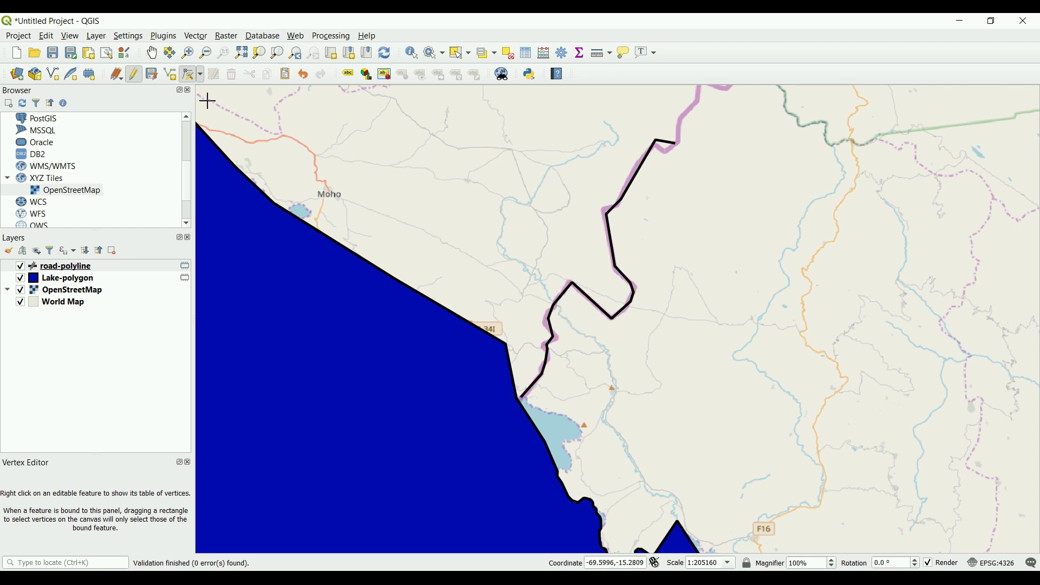
pyautogui.click(138, 77)
pyautogui.click(522, 304)
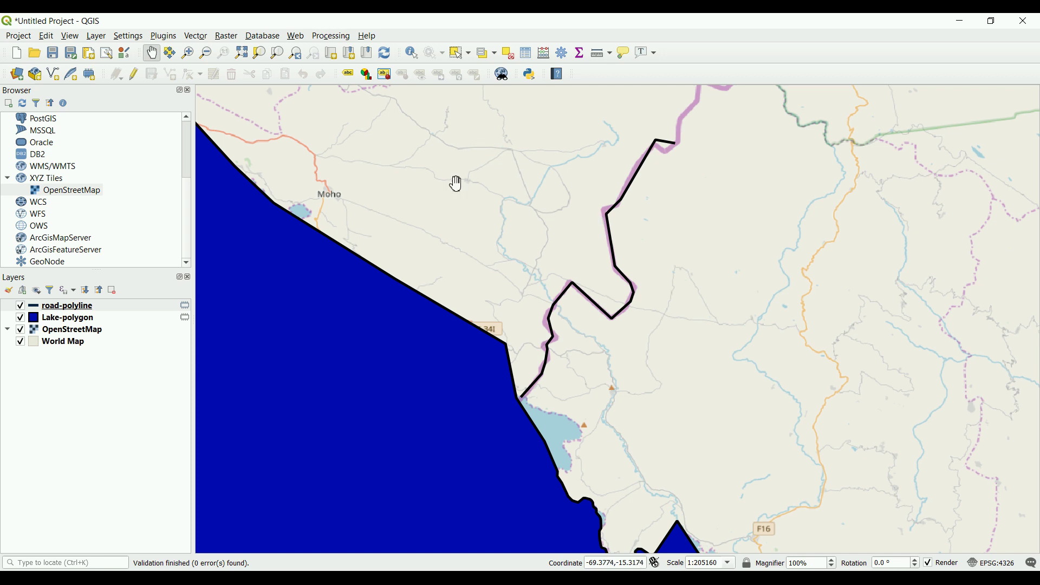
# Create a temporary scratch layer named Cities with Point geometry in EPSG:4326 - WGS 84.
pyautogui.click(96, 36)
pyautogui.moveTo(129, 70)
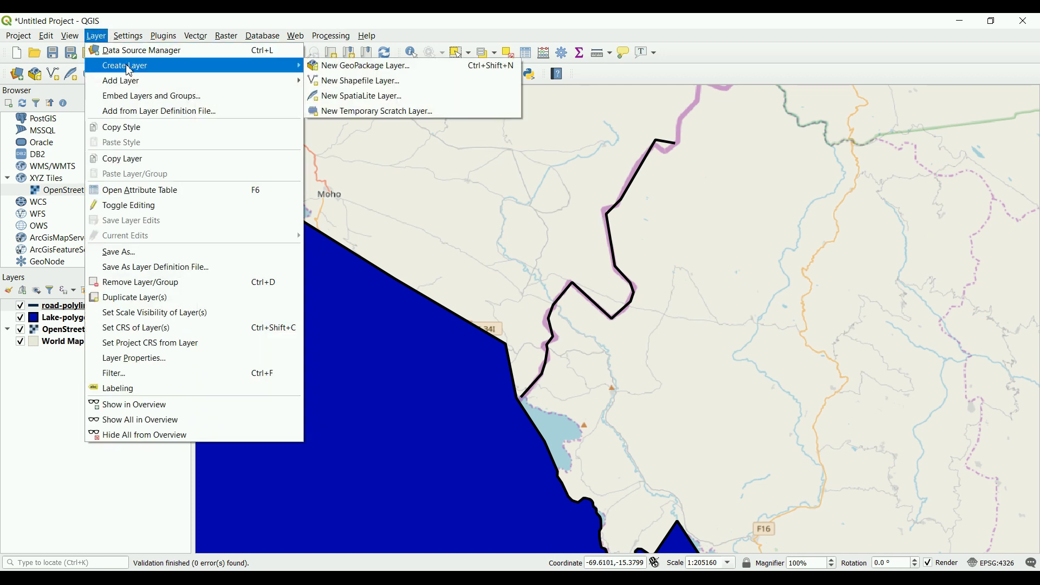
pyautogui.click(371, 112)
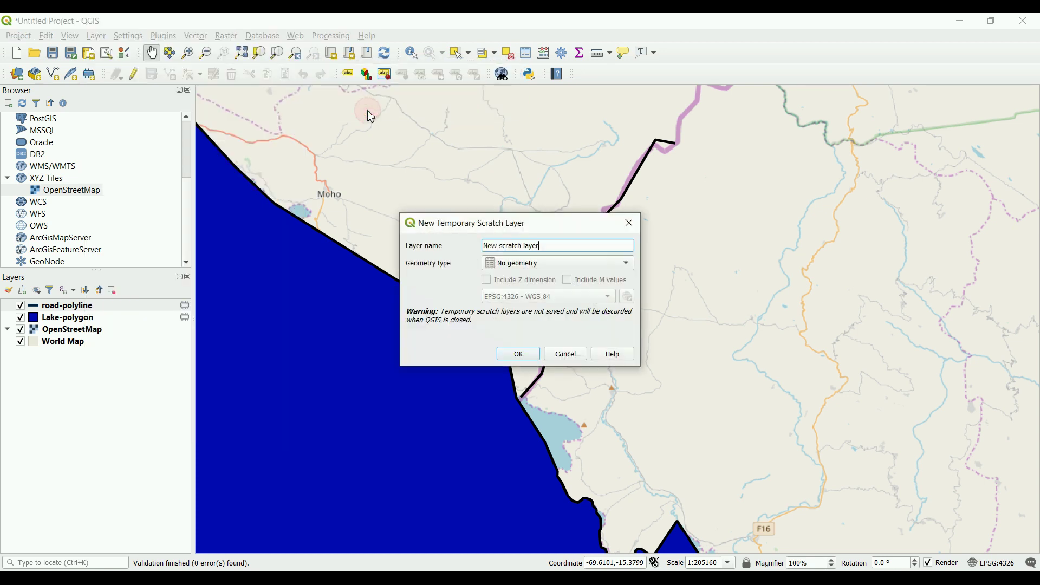
pyautogui.tripleClick(545, 248)
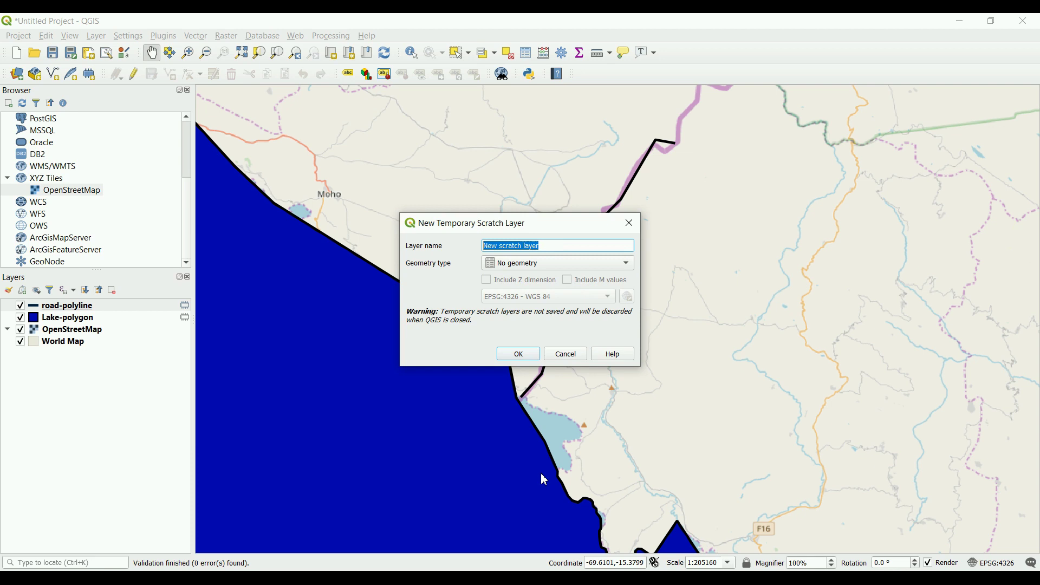
pyautogui.write('Cities')
pyautogui.click(536, 264)
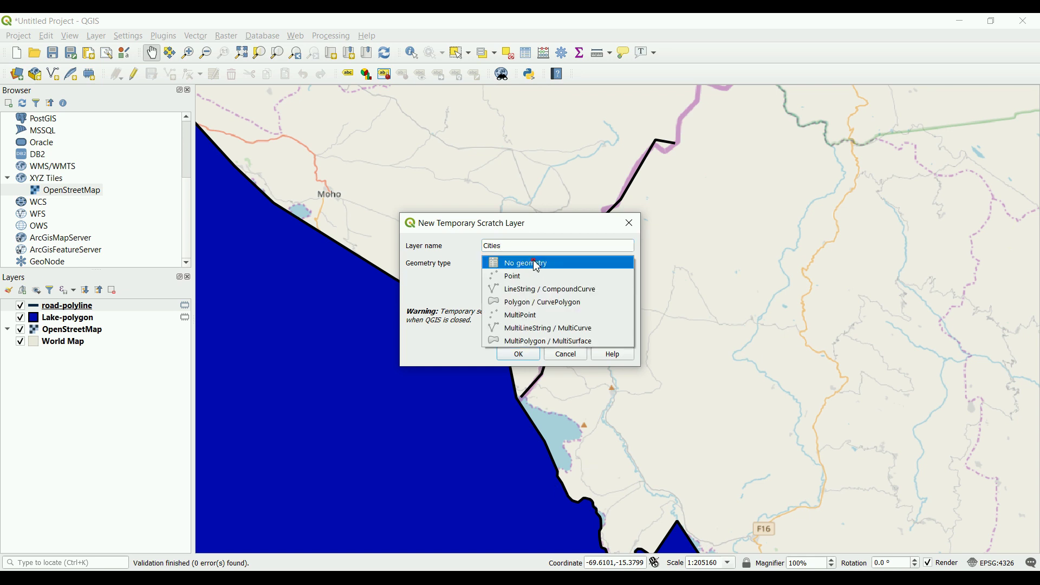
pyautogui.click(536, 278)
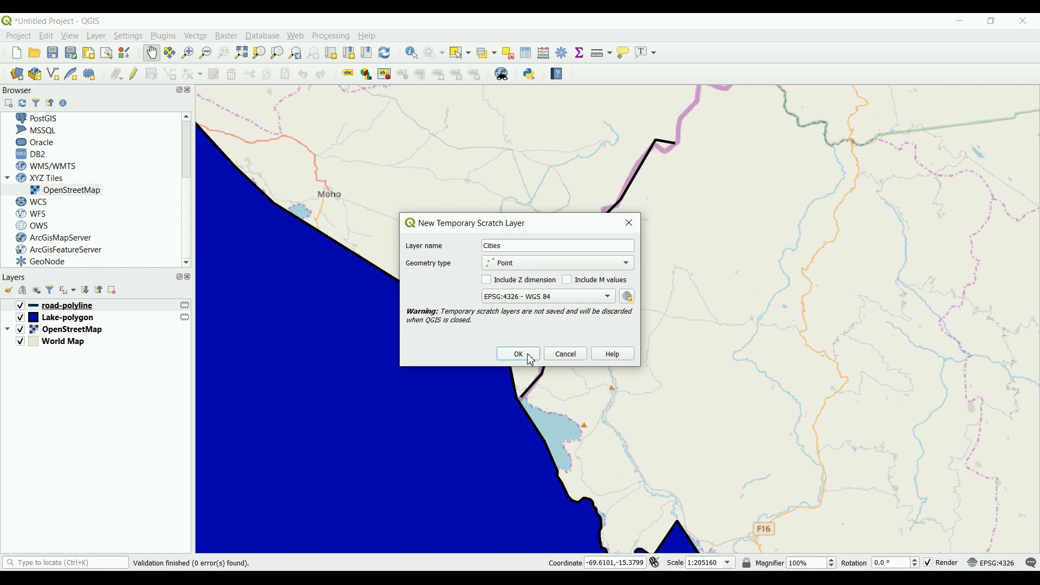
pyautogui.click(518, 355)
# Add points on the Cities layer at Huatasani, Putina, Muñani, San Jose, San Antón, Orurillo and Asillo.
pyautogui.scroll(-2, 533, 344)
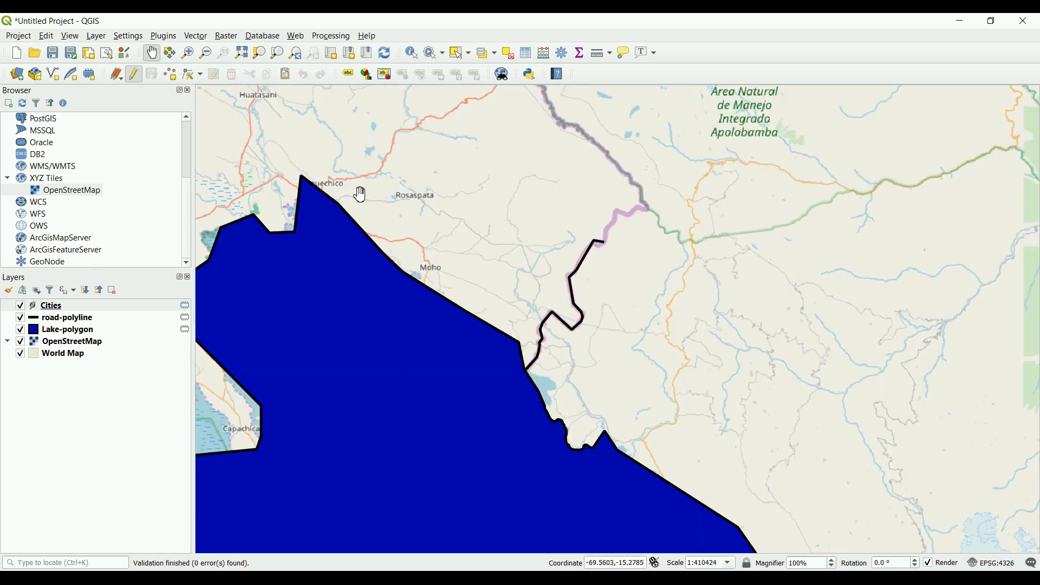
pyautogui.scroll(-2, 323, 280)
pyautogui.moveTo(323, 281); pyautogui.dragTo(492, 363)
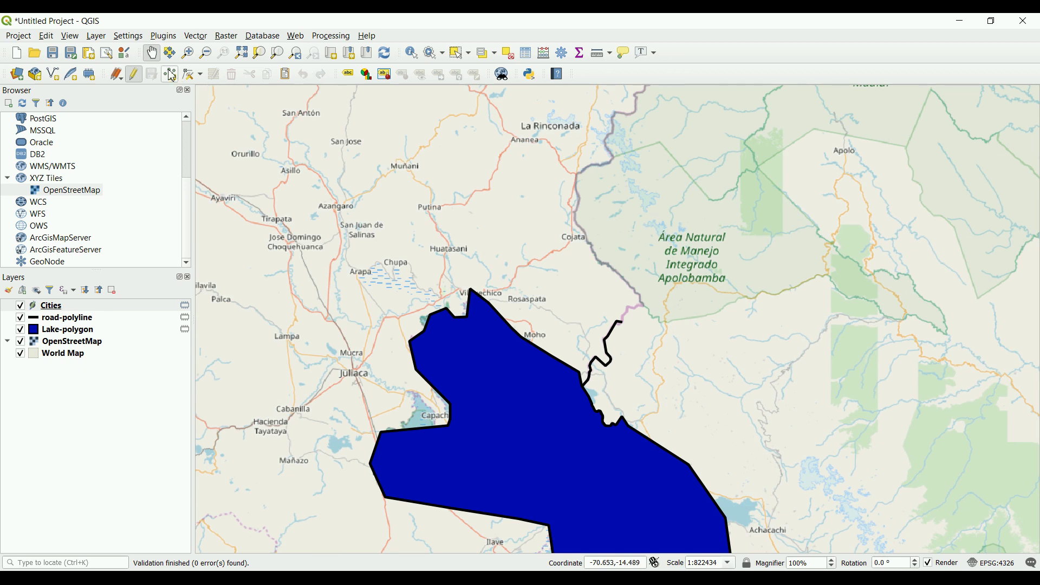
pyautogui.click(170, 76)
pyautogui.click(445, 248)
pyautogui.click(427, 207)
pyautogui.click(393, 163)
pyautogui.click(337, 143)
pyautogui.click(290, 117)
pyautogui.click(267, 159)
pyautogui.click(290, 176)
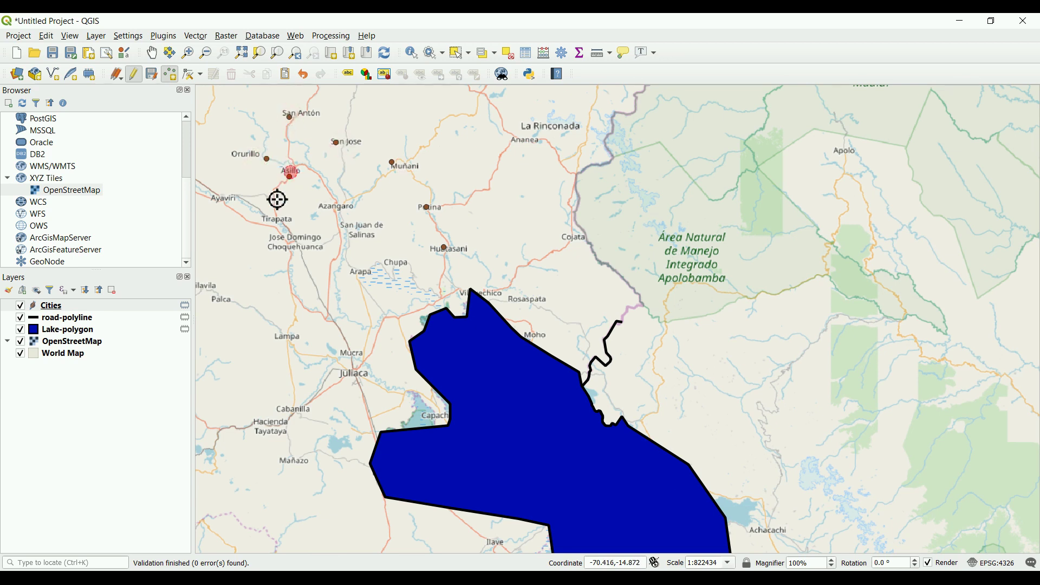
# Add points at José Domingo Choquehuanca, San Juan de Salinas, Arapa, Chupa, Juliaca, west of Juliaca and east of the road line, and save the edits.
pyautogui.click(292, 234)
pyautogui.click(342, 221)
pyautogui.click(376, 275)
pyautogui.click(397, 264)
pyautogui.click(315, 371)
pyautogui.click(353, 385)
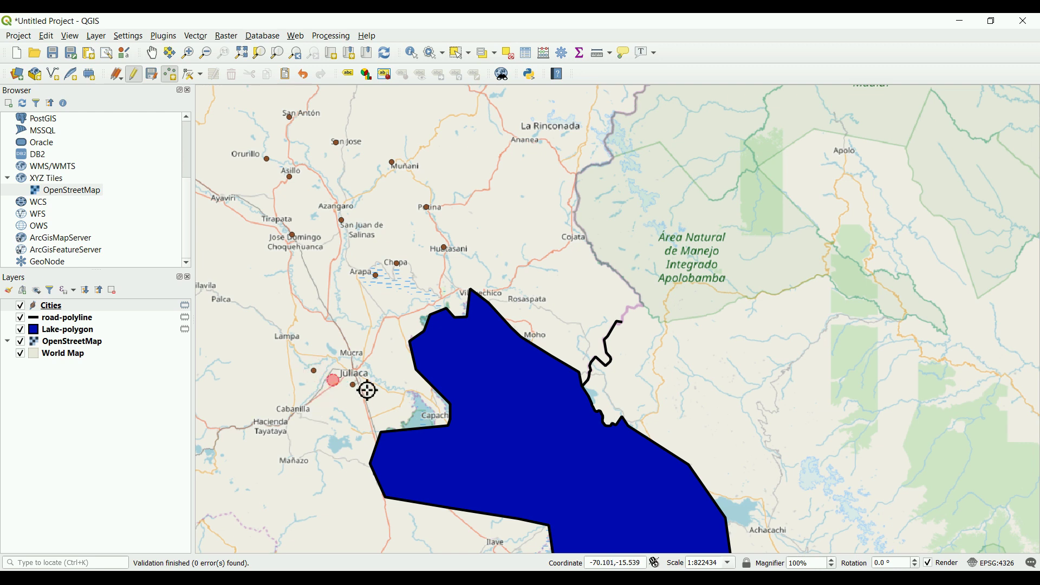
pyautogui.click(677, 341)
pyautogui.click(135, 74)
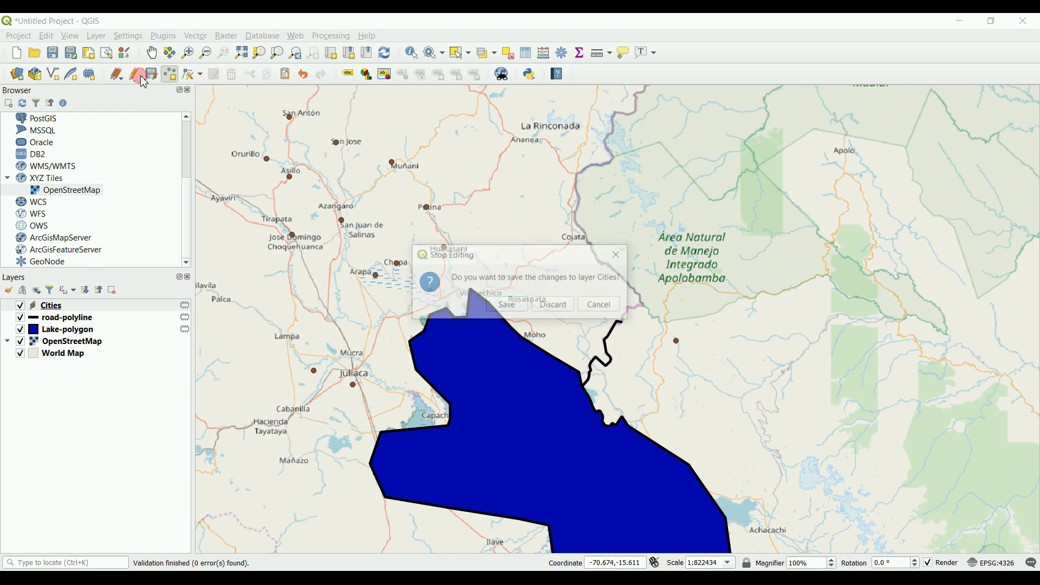
pyautogui.click(507, 307)
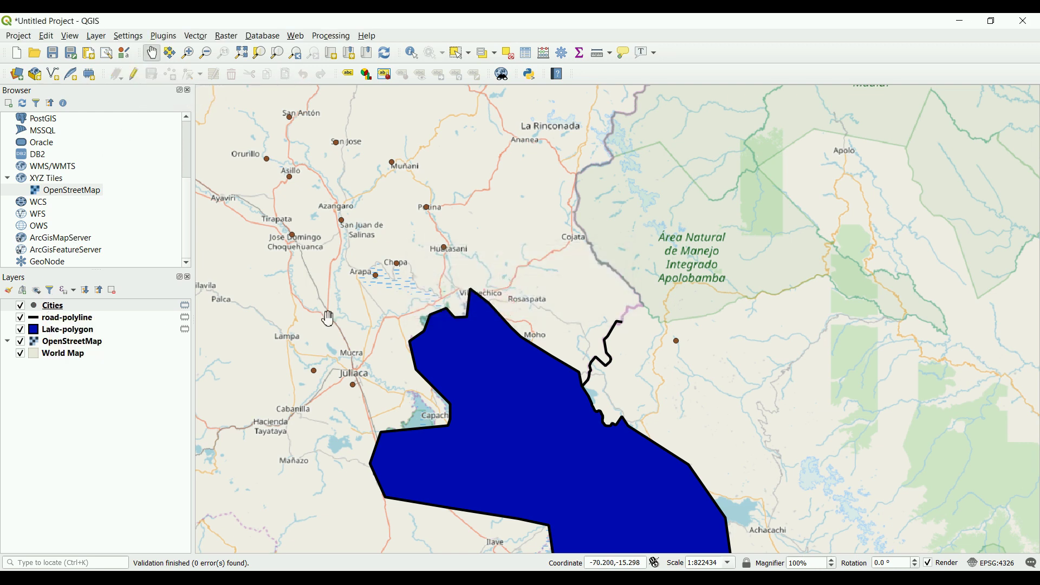
# Set the Cities layer's marker color to dark red #be2200 in its symbology.
pyautogui.rightClick(105, 313)
pyautogui.click(135, 560)
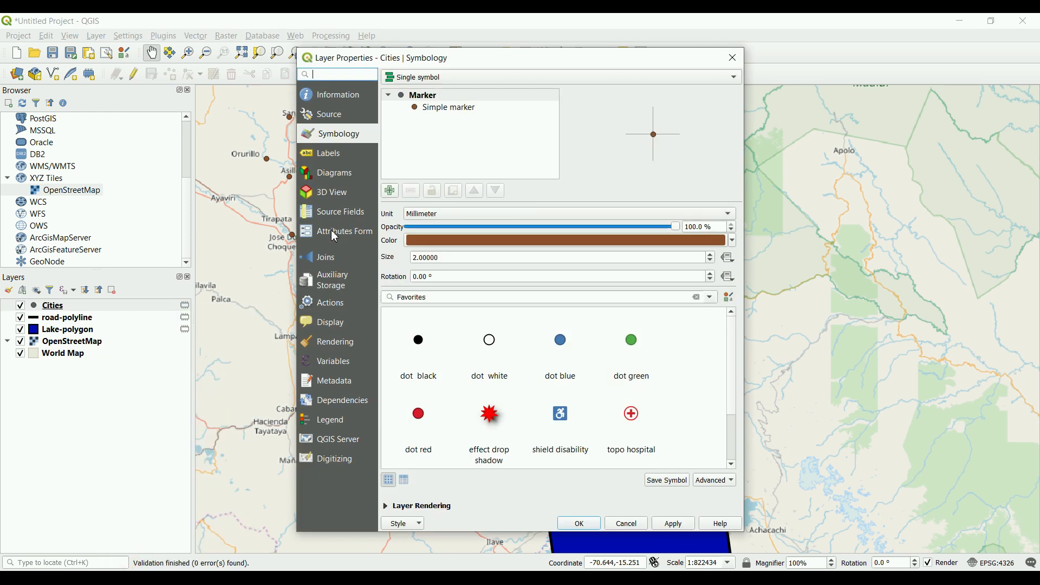
pyautogui.click(441, 245)
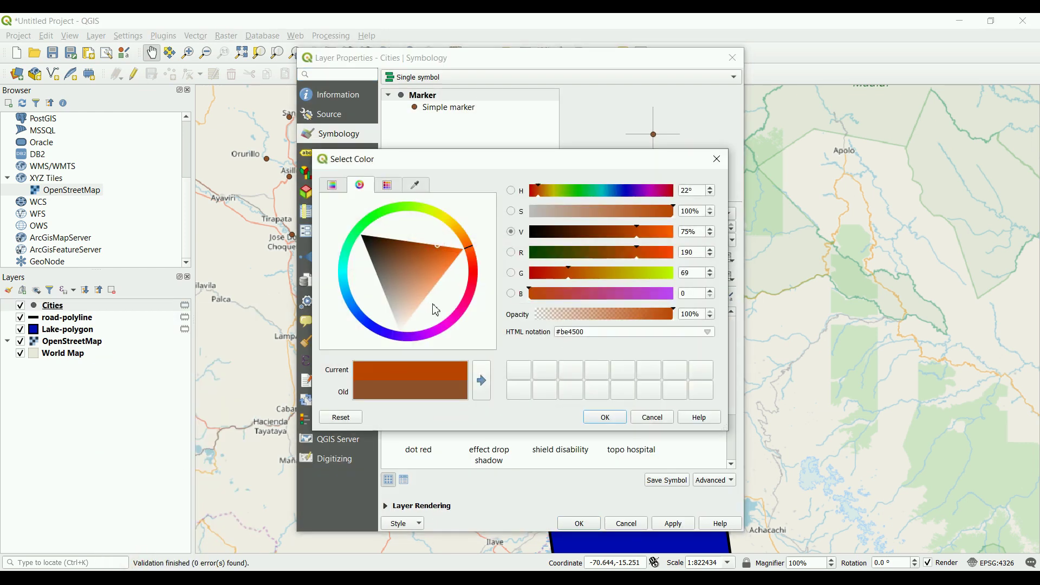
pyautogui.moveTo(478, 292); pyautogui.dragTo(486, 262)
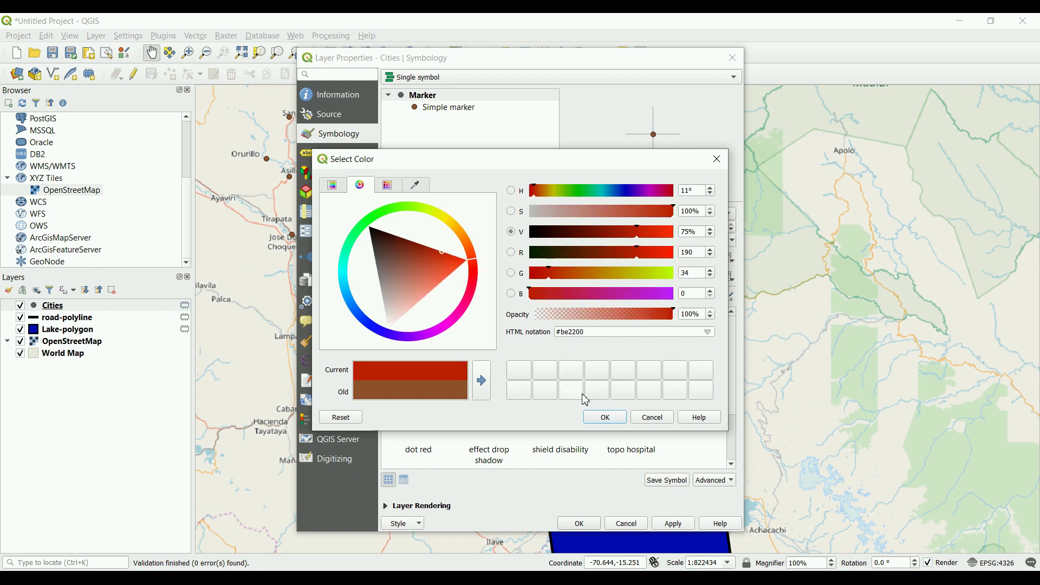
pyautogui.click(594, 420)
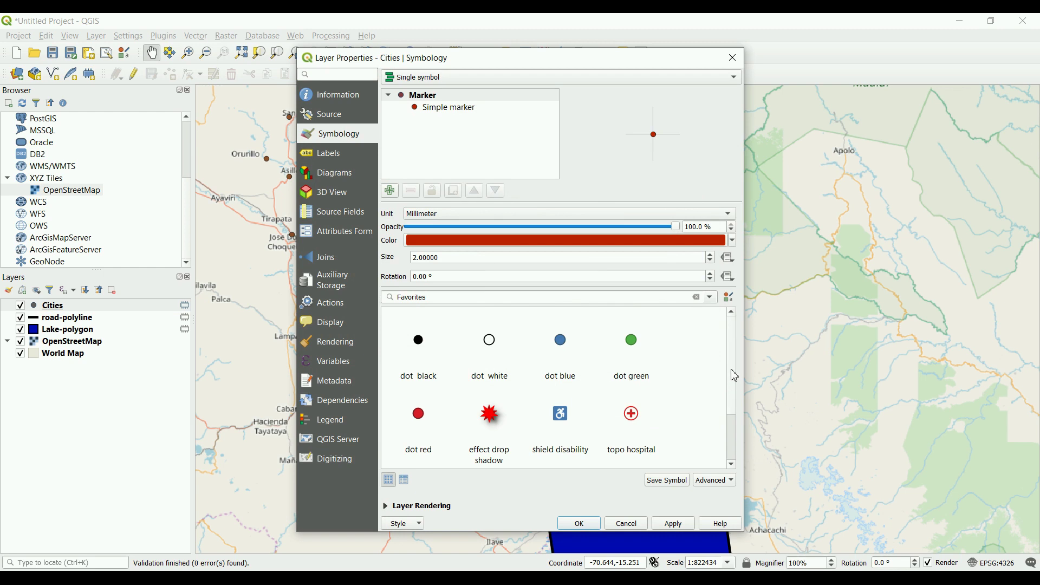
# Change the Cities symbol from a simple marker to an SVG marker with the B&B house image.
pyautogui.scroll(-2, 735, 375)
pyautogui.click(457, 215)
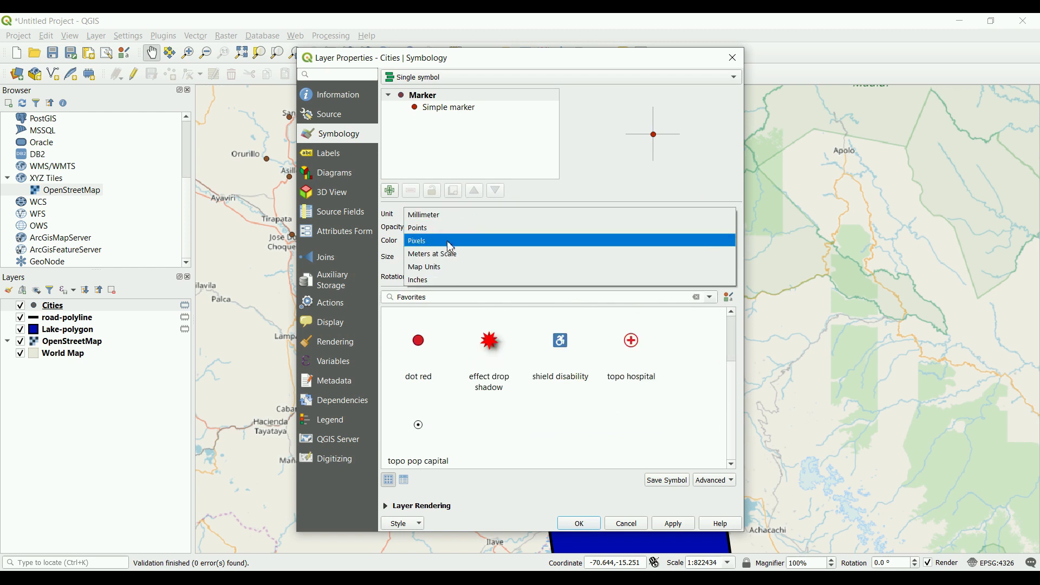
pyautogui.click(448, 118)
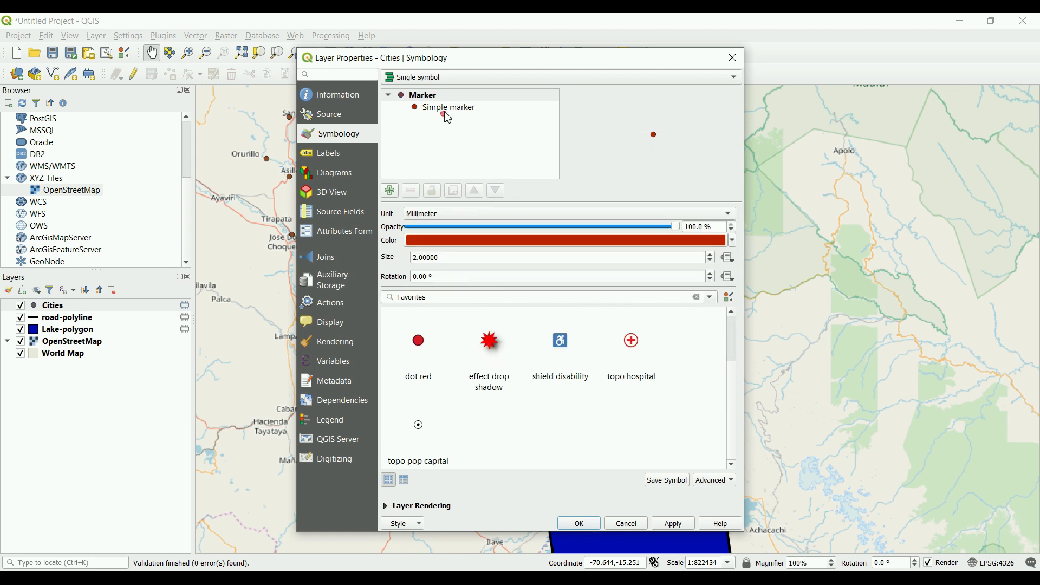
pyautogui.click(447, 115)
pyautogui.click(463, 214)
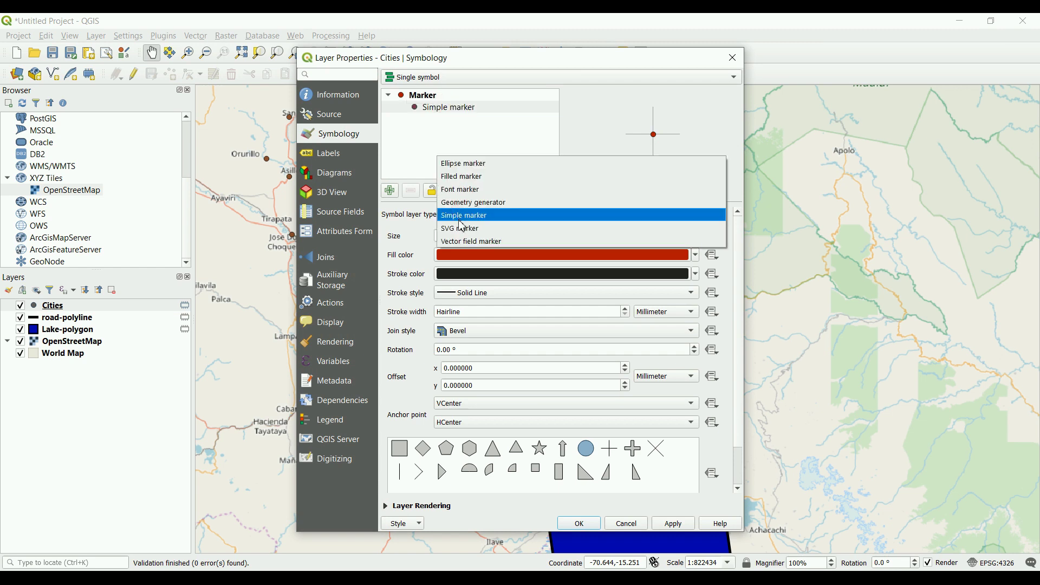
pyautogui.click(464, 216)
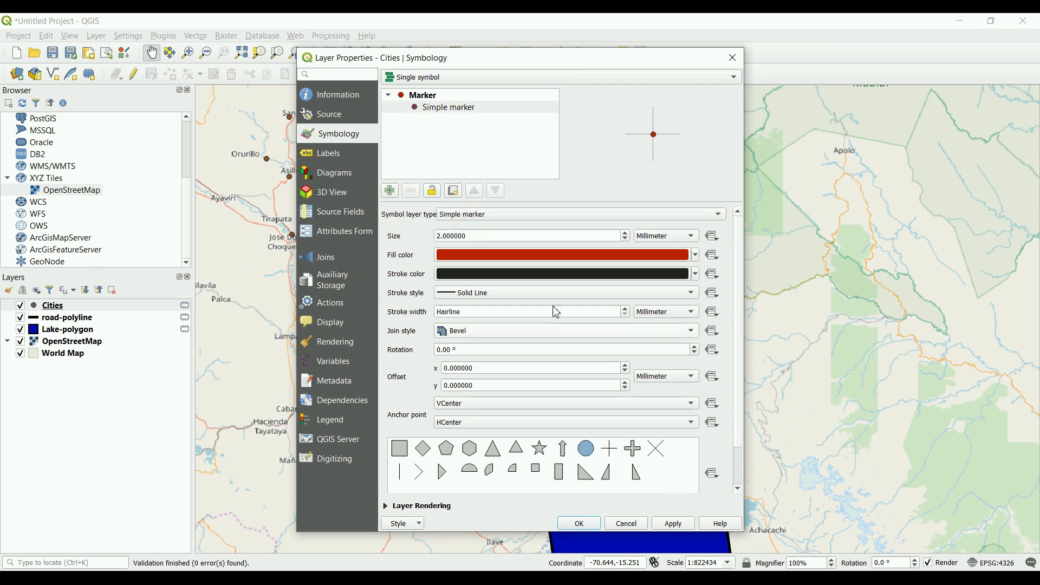
pyautogui.click(503, 215)
pyautogui.click(490, 227)
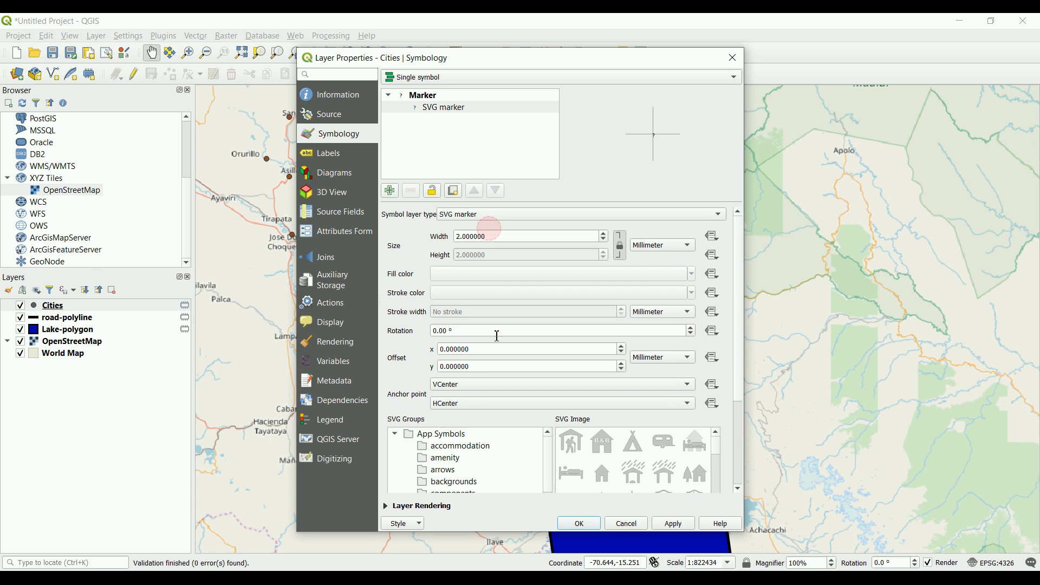
pyautogui.click(608, 449)
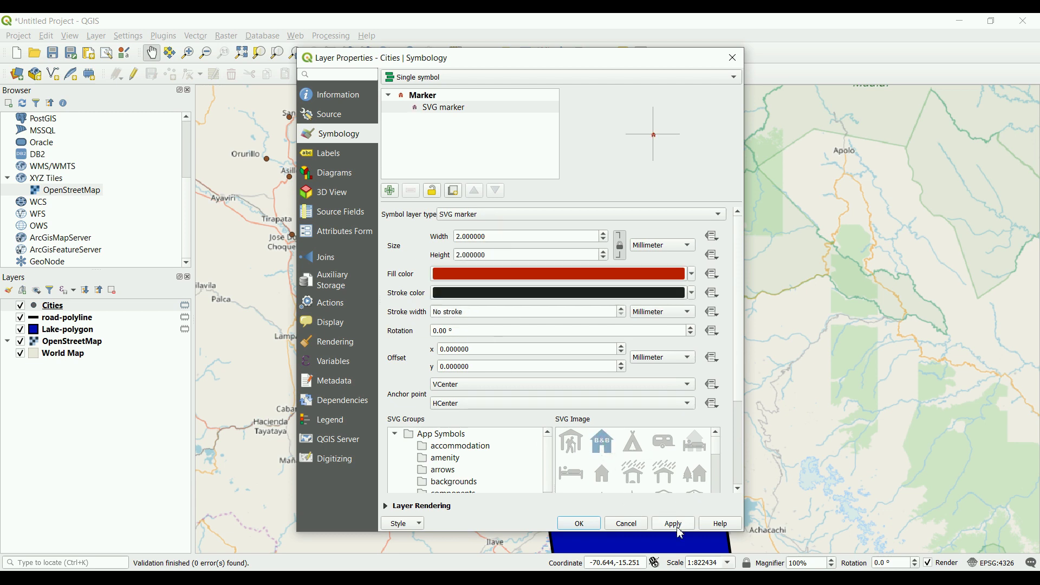
# Set the SVG marker's width and height to 10 millimeters and apply the Cities layer's style.
pyautogui.doubleClick(508, 238)
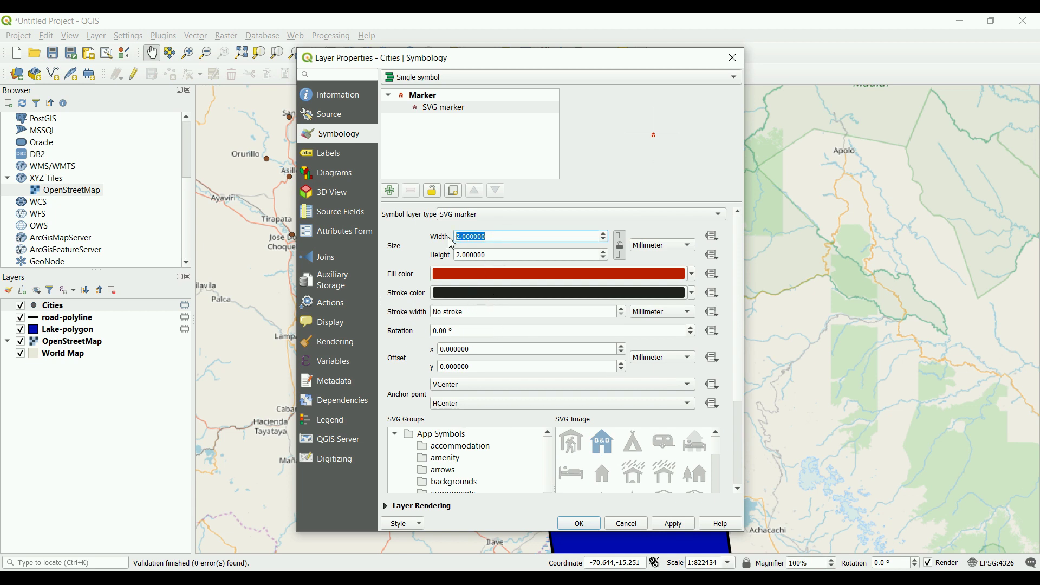
pyautogui.write('10')
pyautogui.click(501, 256)
pyautogui.write('10')
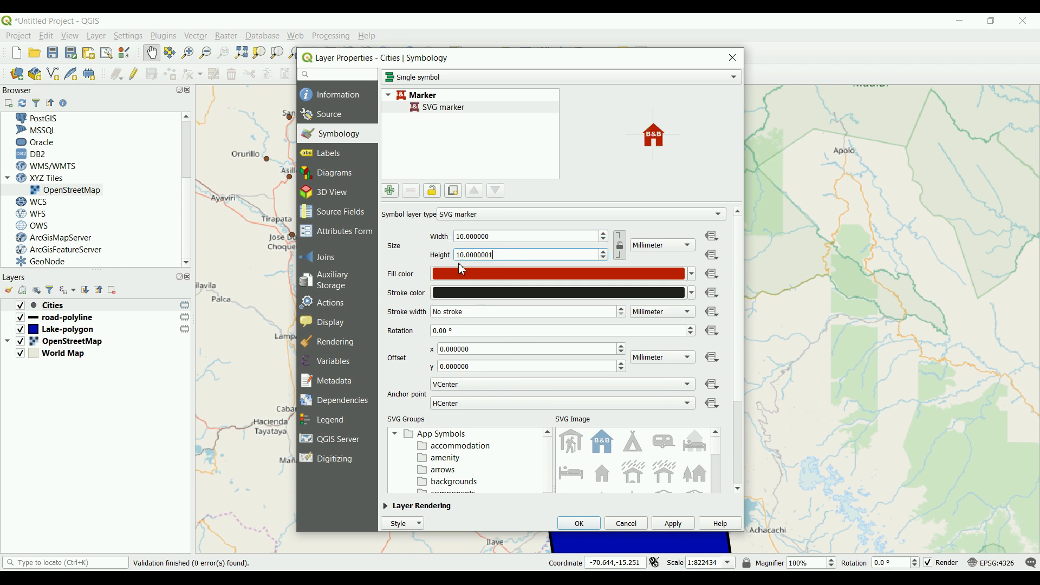
pyautogui.doubleClick(509, 255)
pyautogui.write('10')
pyautogui.click(673, 523)
pyautogui.click(579, 523)
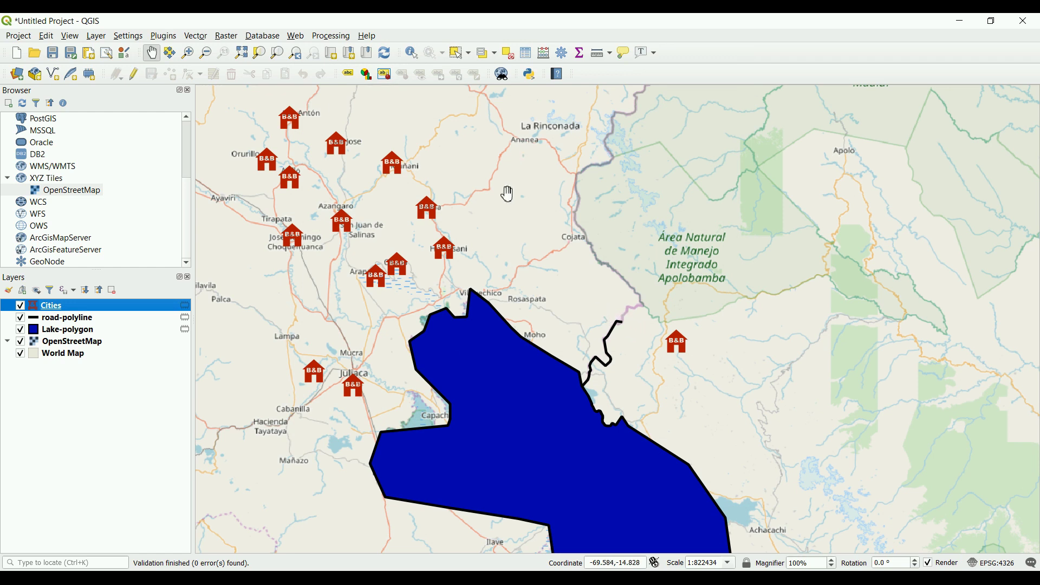
pyautogui.click(97, 36)
pyautogui.moveTo(133, 71)
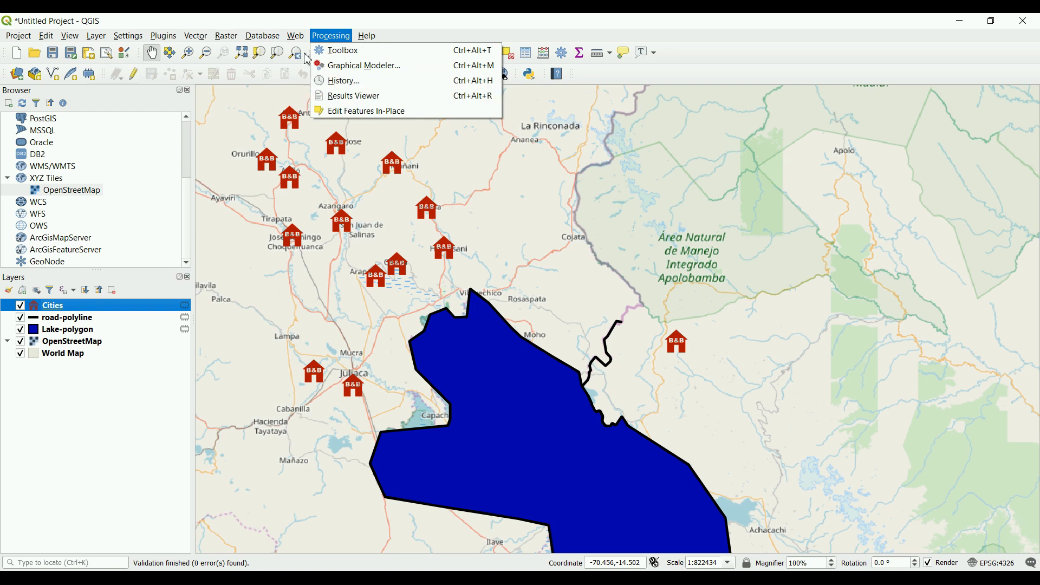
pyautogui.moveTo(163, 66)
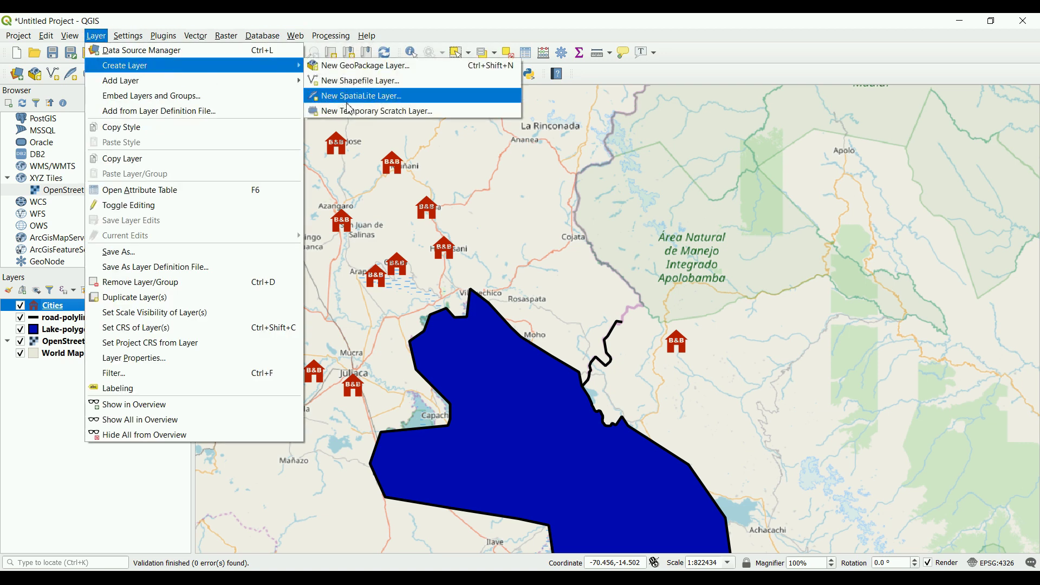
pyautogui.click(399, 30)
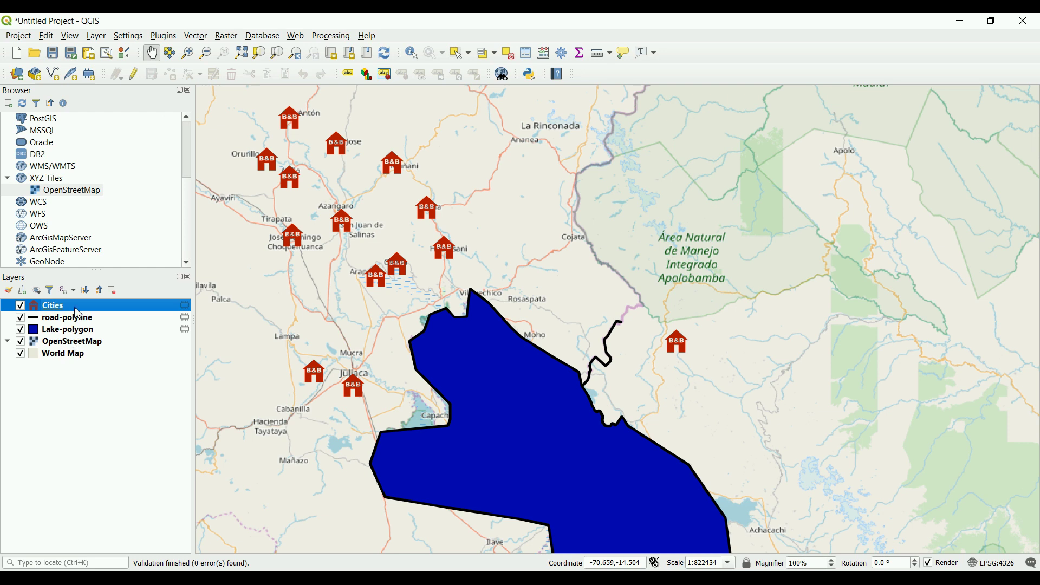
# Review the settings for creating a new shapefile layer and cancel without creating one.
pyautogui.click(97, 36)
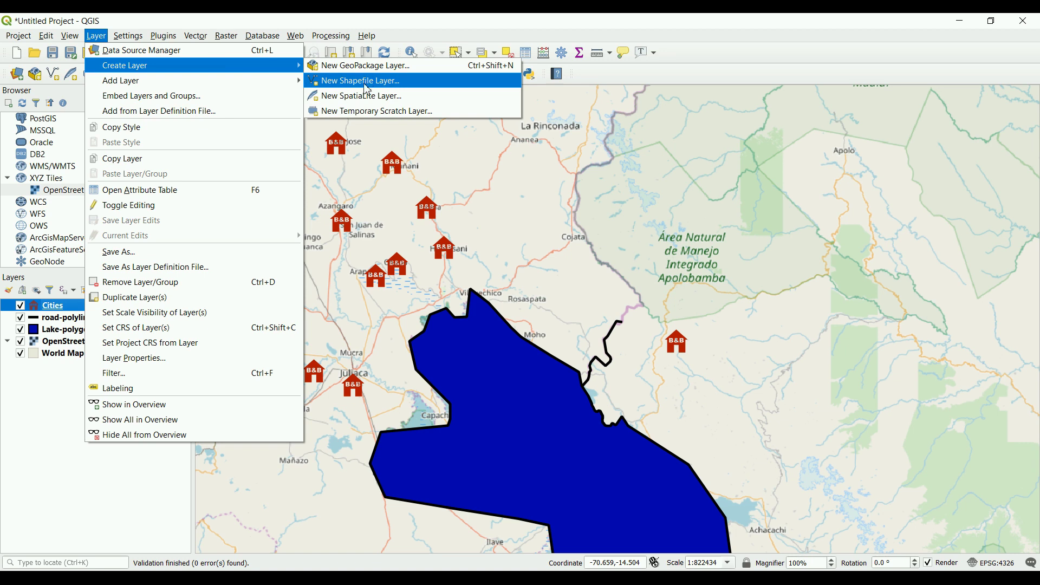
pyautogui.click(363, 81)
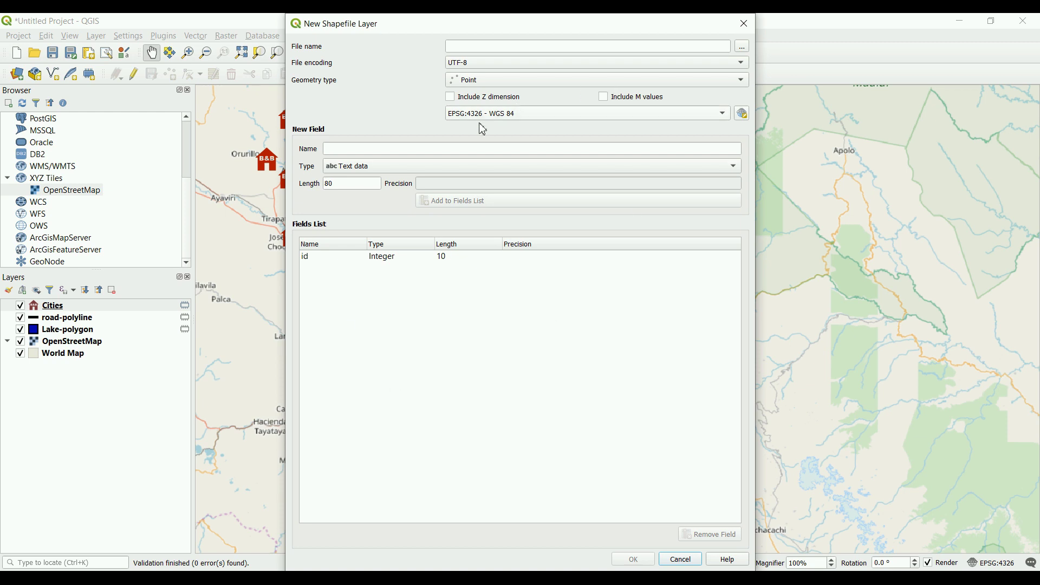
pyautogui.click(681, 563)
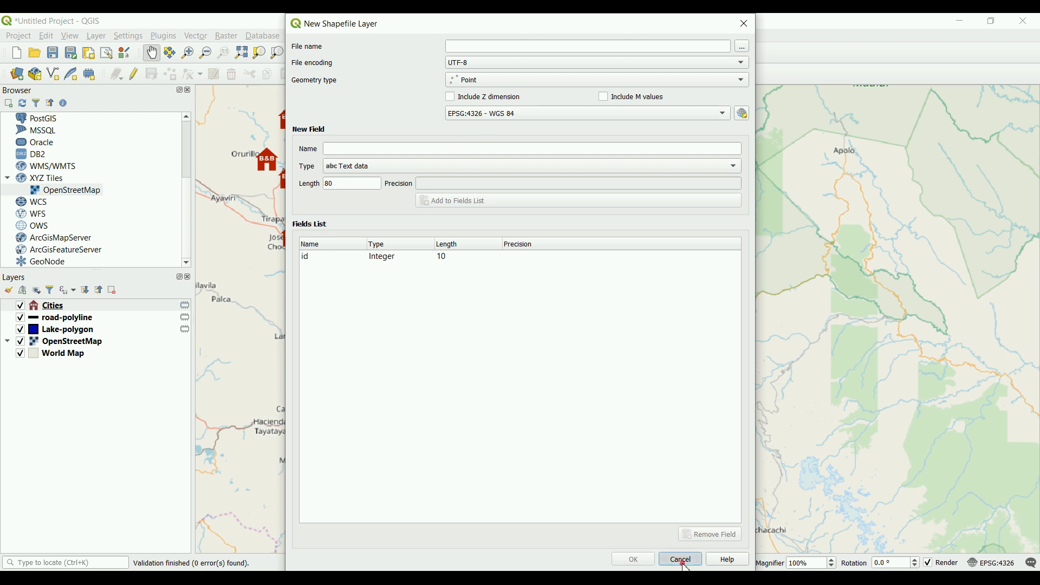
pyautogui.moveTo(480, 386); pyautogui.dragTo(525, 355)
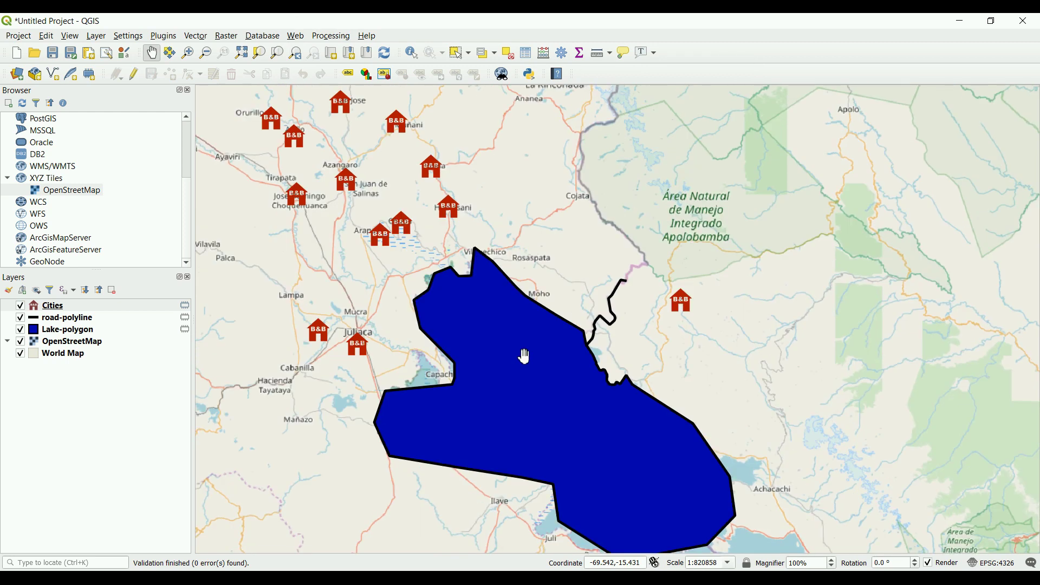